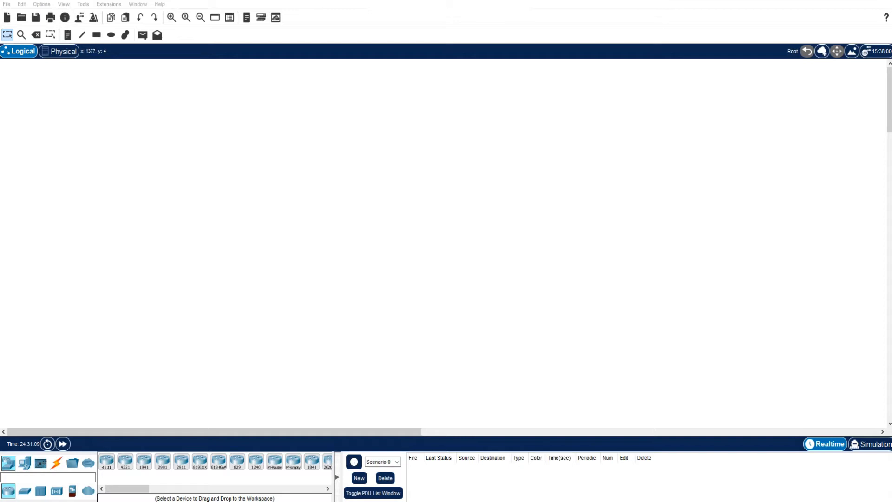
{"action": "key", "text": "ctrl+alt+d"}
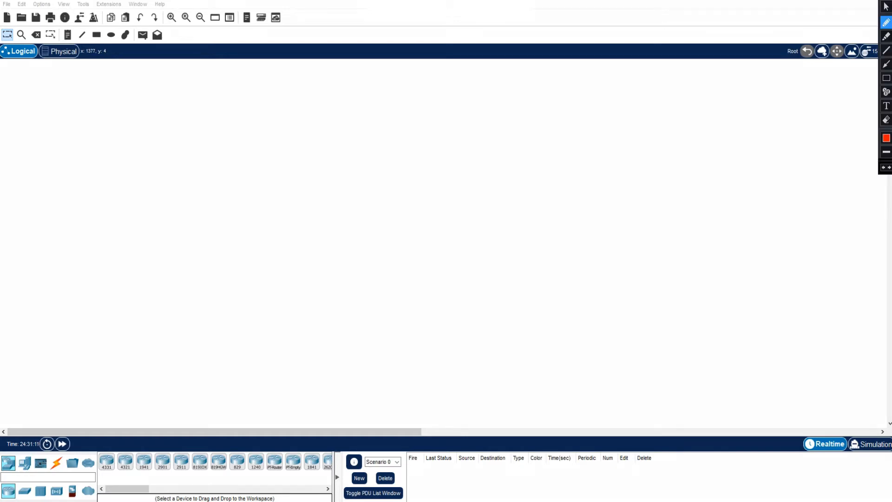
{"action": "mouse_move", "coordinate": [35, 318]}
{"action": "left_mouse_down"}
{"action": "mouse_move", "coordinate": [33, 439]}
{"action": "mouse_move", "coordinate": [9, 408]}
{"action": "mouse_move", "coordinate": [55, 411]}
{"action": "mouse_move", "coordinate": [33, 438]}
{"action": "left_mouse_up"}
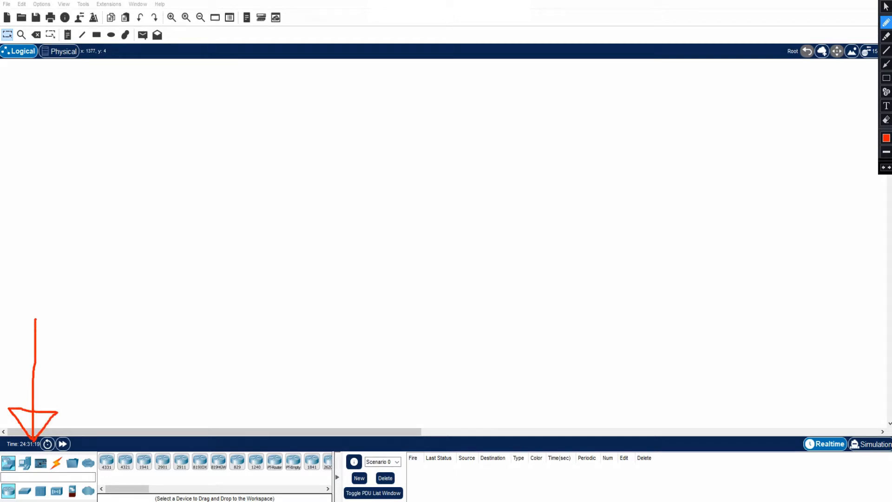
{"action": "mouse_move", "coordinate": [146, 371]}
{"action": "left_mouse_down"}
{"action": "mouse_move", "coordinate": [146, 444]}
{"action": "mouse_move", "coordinate": [121, 421]}
{"action": "mouse_move", "coordinate": [175, 421]}
{"action": "mouse_move", "coordinate": [147, 442]}
{"action": "left_mouse_up"}
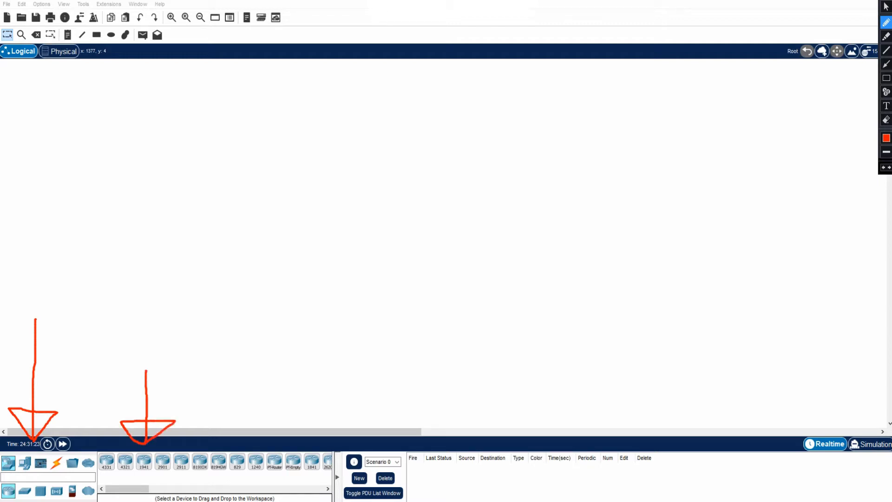
{"action": "left_click", "coordinate": [886, 7]}
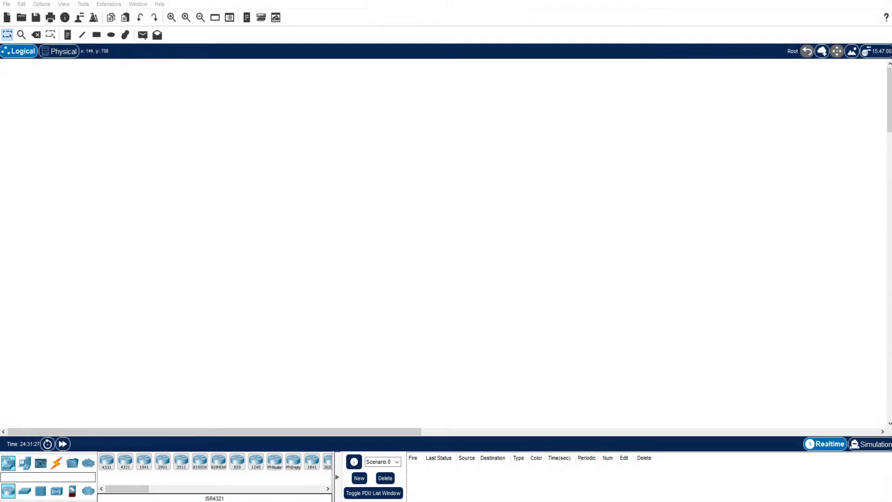
- Place a 2911 router in the upper middle of the workspace and two laptops below it, one on each side
{"action": "left_click", "coordinate": [181, 462]}
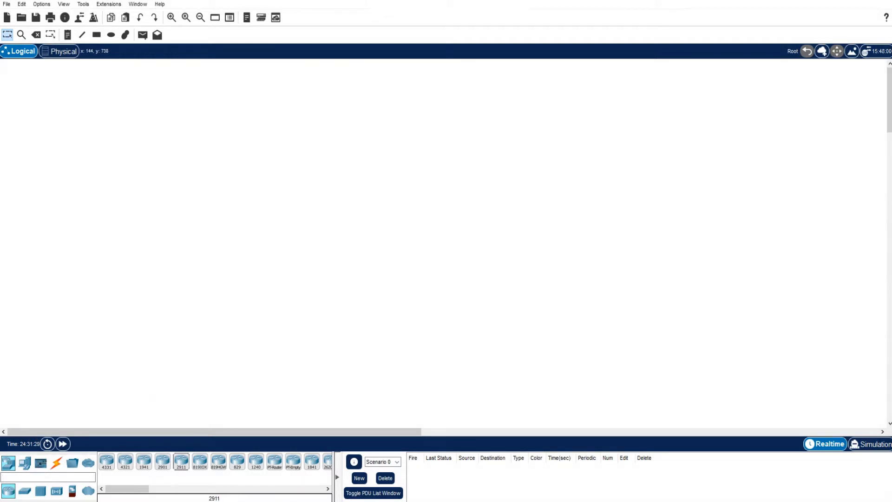
{"action": "left_click", "coordinate": [389, 158]}
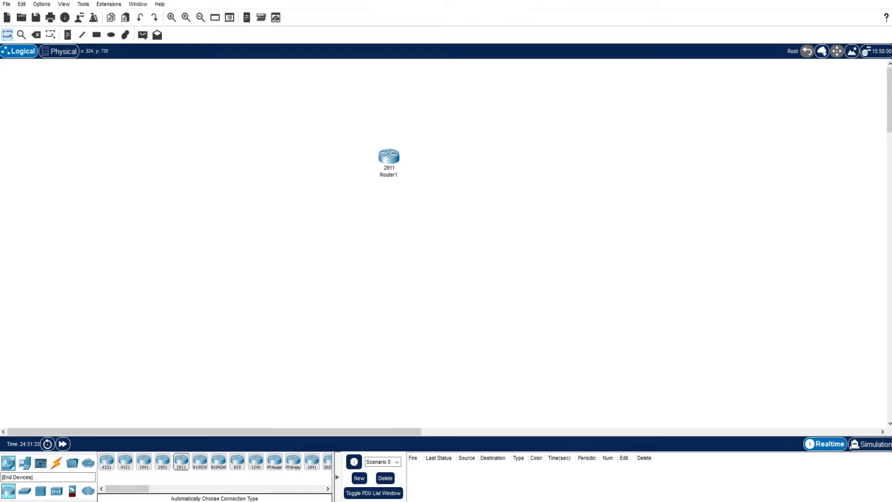
{"action": "left_click", "coordinate": [24, 463]}
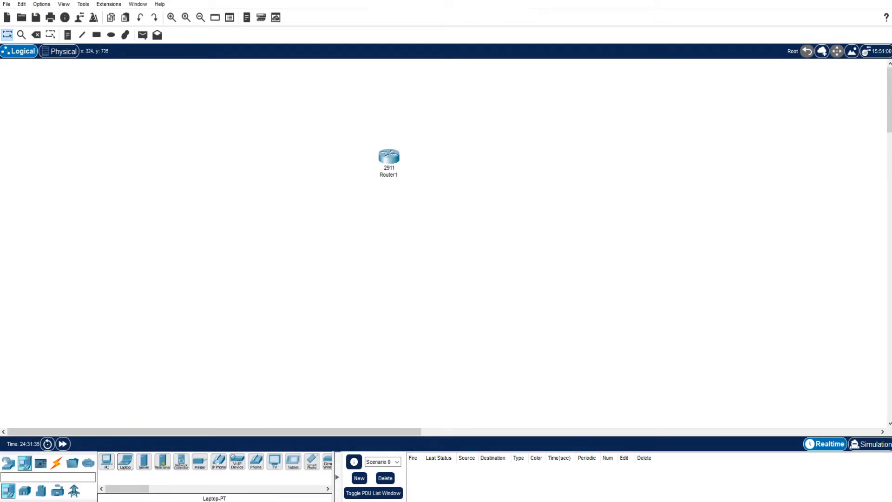
{"action": "left_click_drag", "start_coordinate": [125, 461], "coordinate": [279, 229]}
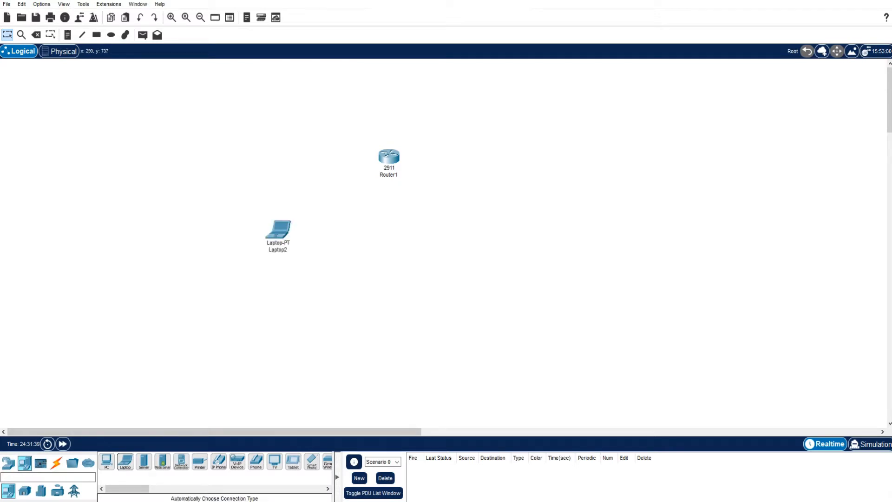
{"action": "left_click_drag", "start_coordinate": [125, 461], "coordinate": [480, 234]}
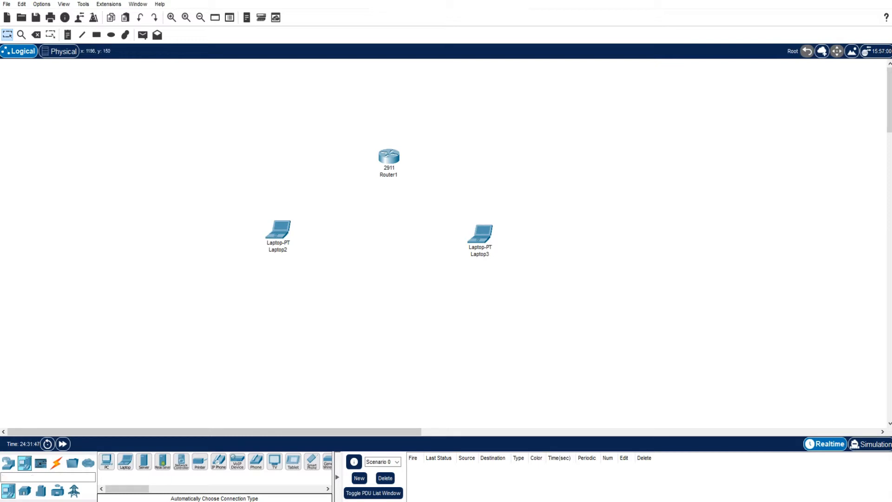
{"action": "key", "text": "ctrl+alt+d"}
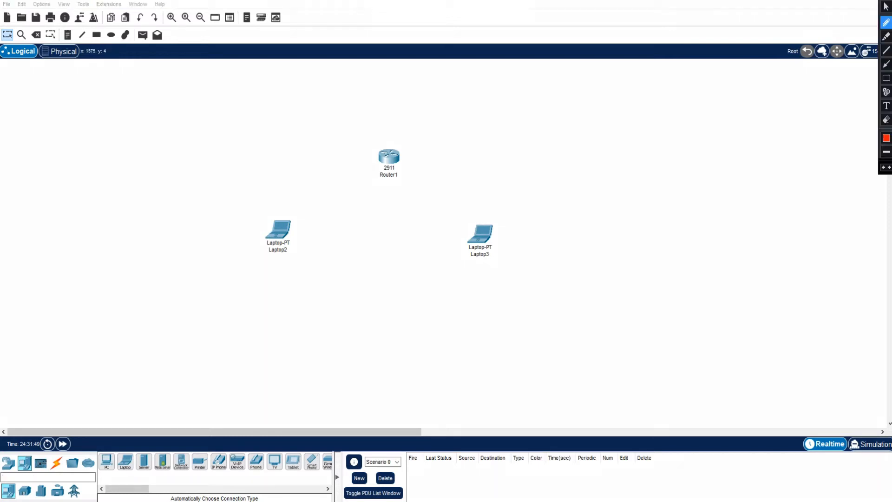
{"action": "mouse_move", "coordinate": [64, 411]}
{"action": "left_mouse_down"}
{"action": "mouse_move", "coordinate": [59, 457]}
{"action": "mouse_move", "coordinate": [73, 447]}
{"action": "left_mouse_up"}
{"action": "key", "text": "ctrl+alt+d"}
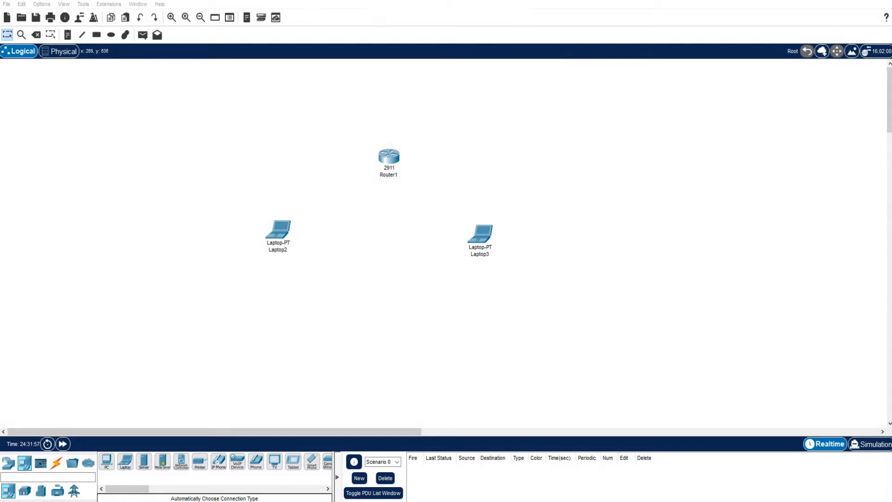
- Connect each of the two laptops to the 2911 router using the automatically chosen connection type
{"action": "left_click", "coordinate": [57, 462]}
{"action": "left_click", "coordinate": [57, 463]}
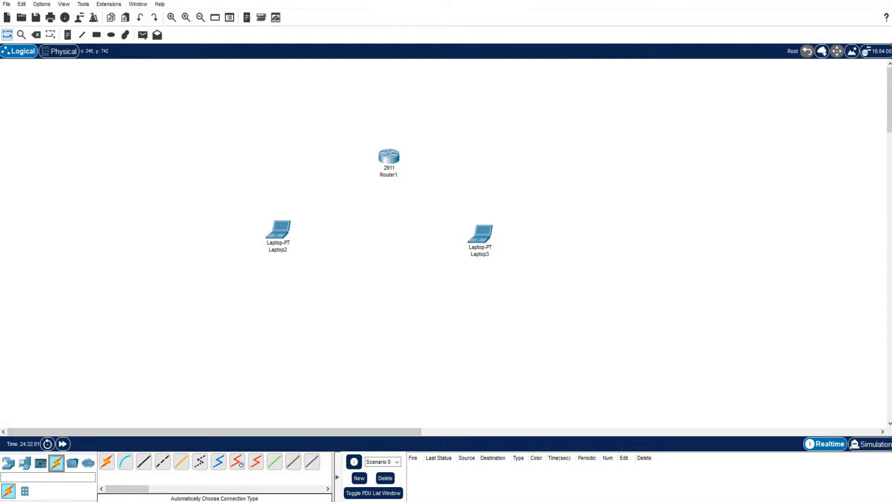
{"action": "left_click", "coordinate": [106, 461]}
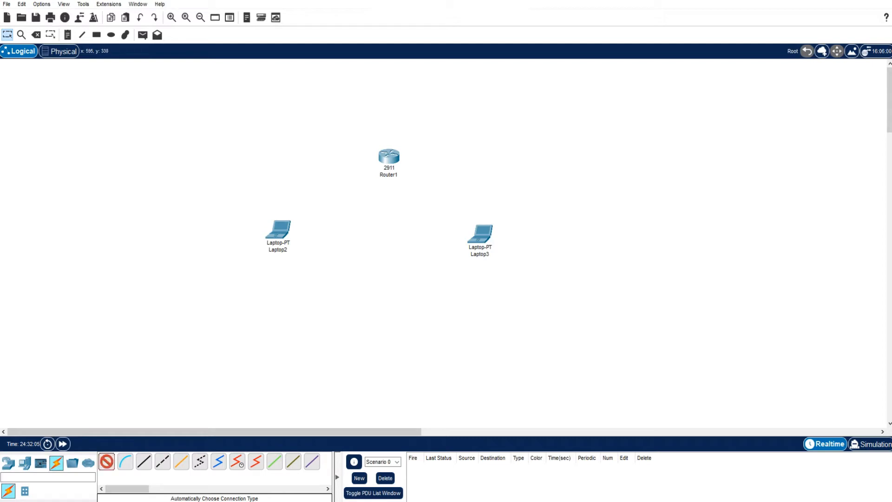
{"action": "left_click", "coordinate": [278, 229]}
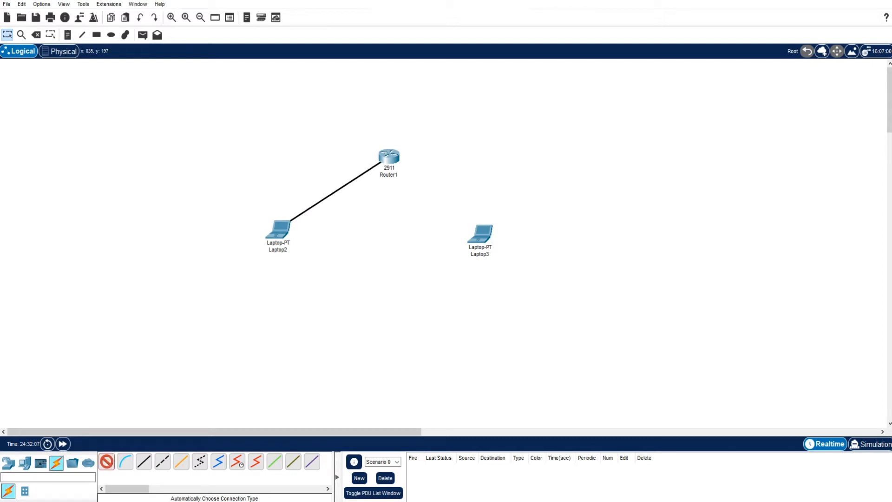
{"action": "left_click", "coordinate": [388, 157]}
{"action": "left_click", "coordinate": [389, 157]}
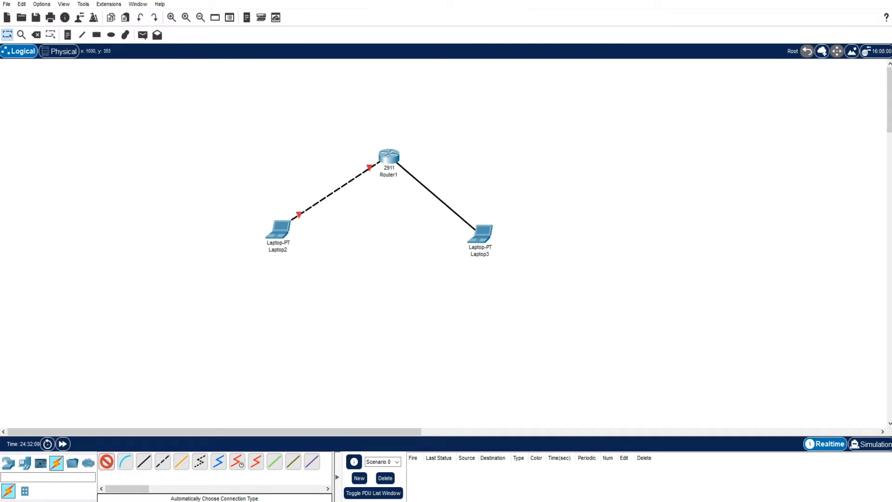
{"action": "left_click", "coordinate": [480, 232]}
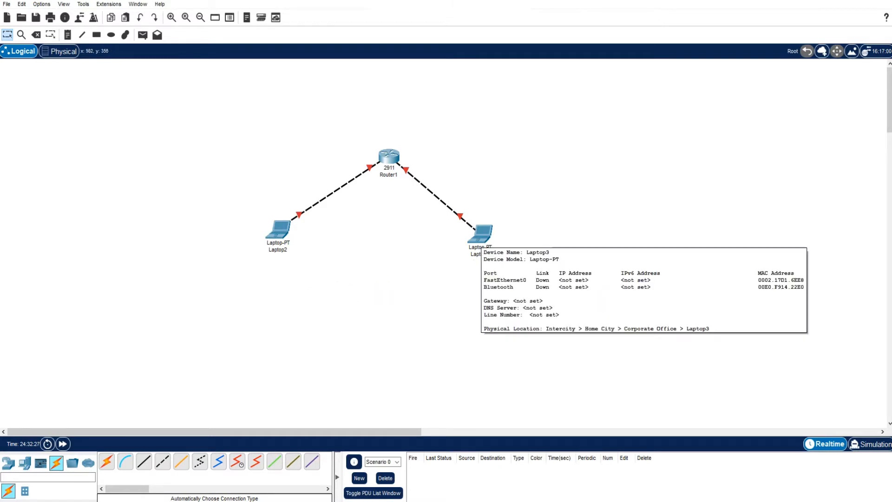
- Assign the static IPv4 address 5.5.5.5 to Laptop2 in its IP configuration
{"action": "left_click", "coordinate": [278, 229]}
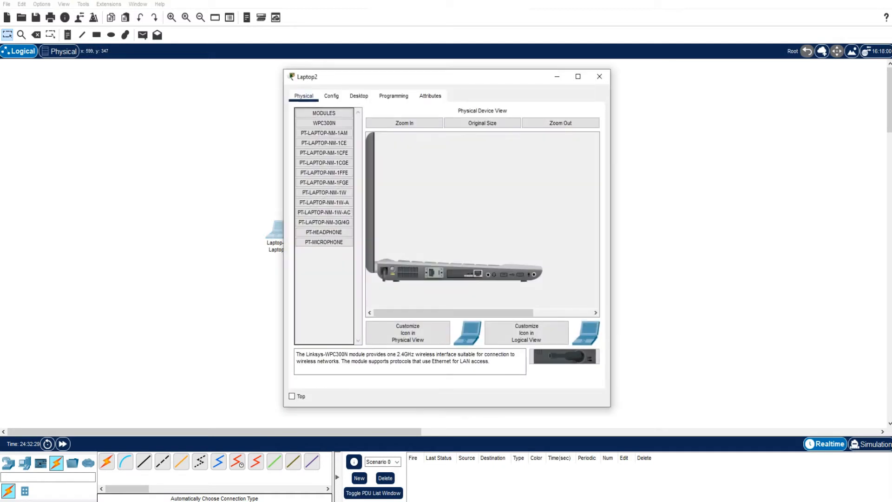
{"action": "left_click", "coordinate": [359, 96]}
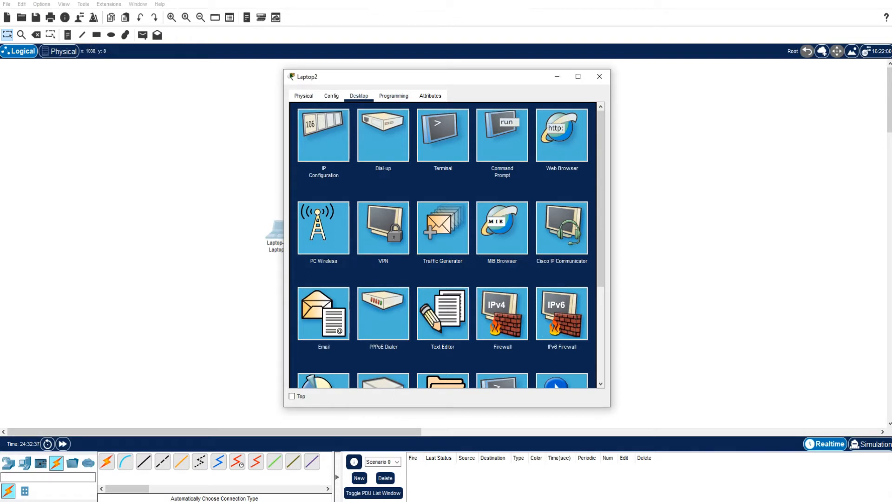
{"action": "left_click", "coordinate": [323, 136]}
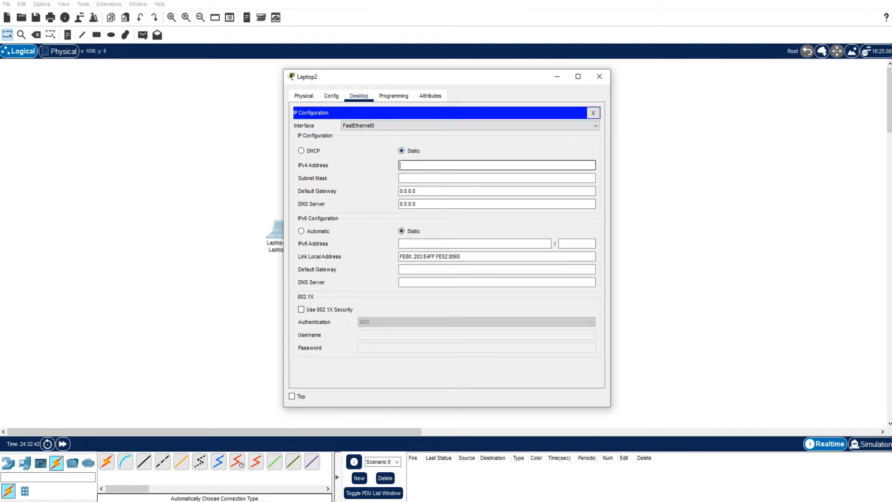
{"action": "left_click", "coordinate": [420, 166]}
{"action": "type", "text": "5.5.5.5"}
{"action": "key", "text": "Tab"}
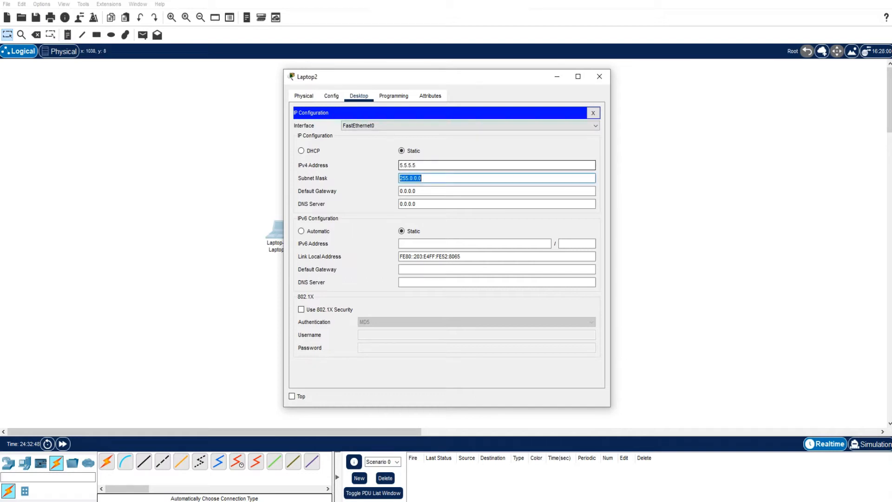
- Set Laptop2's subnet mask to 255.255.255.0 and its IPv4 default gateway to 5.5.5.254, and close its window
{"action": "type", "text": "255.255.255.0"}
{"action": "key", "text": "Tab"}
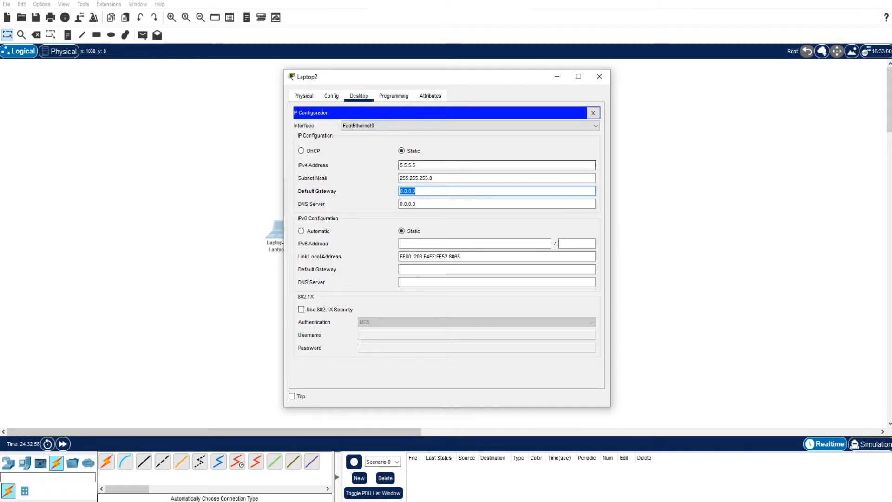
{"action": "type", "text": "5.5.5.254"}
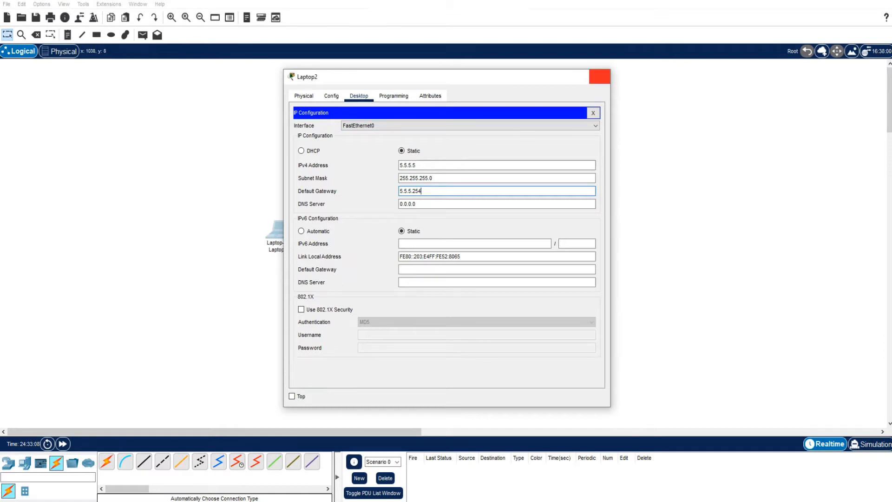
{"action": "left_click", "coordinate": [599, 76]}
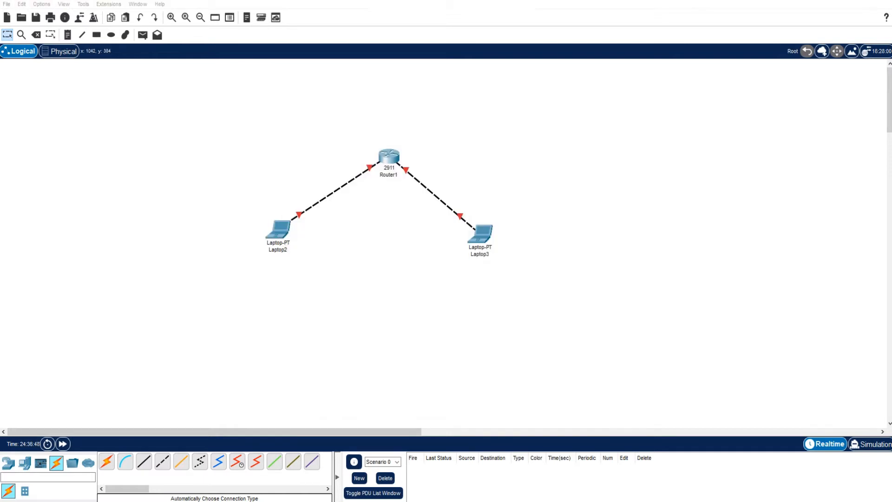
- Assign the static IPv4 address 10.10.10.10 to Laptop3 in its IP configuration
{"action": "left_click", "coordinate": [480, 234]}
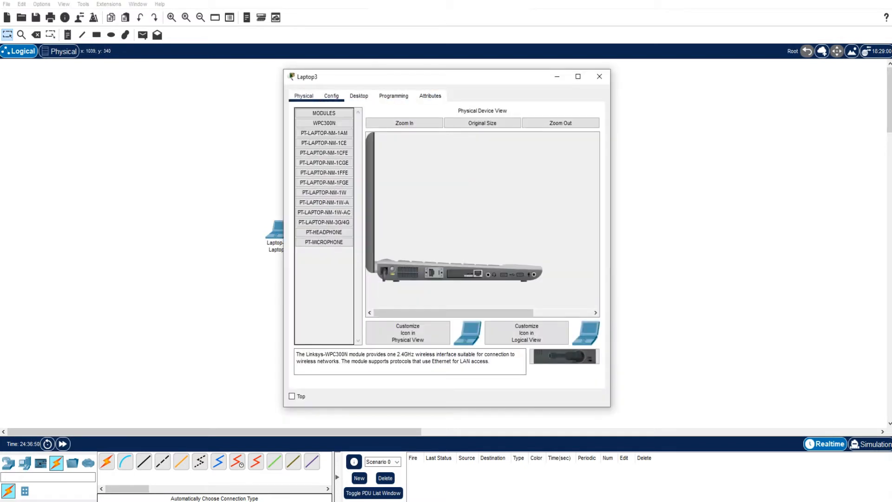
{"action": "left_click", "coordinate": [359, 96]}
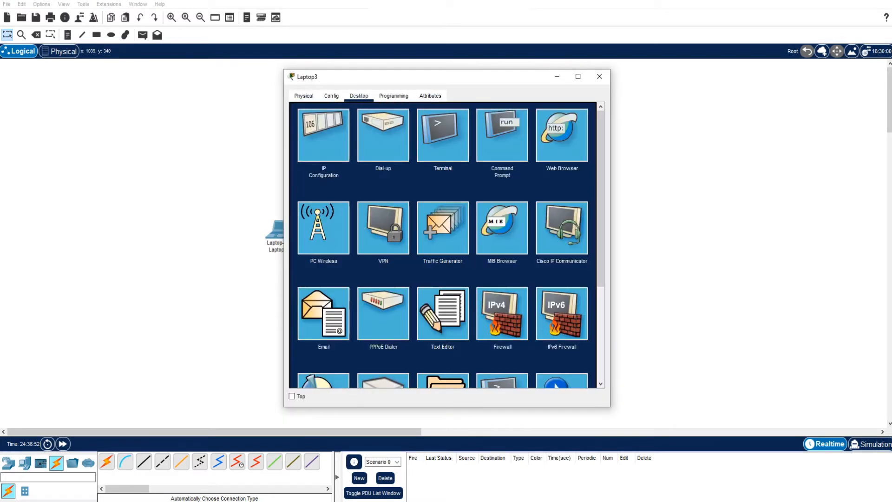
{"action": "left_click", "coordinate": [324, 135]}
{"action": "left_click", "coordinate": [437, 165]}
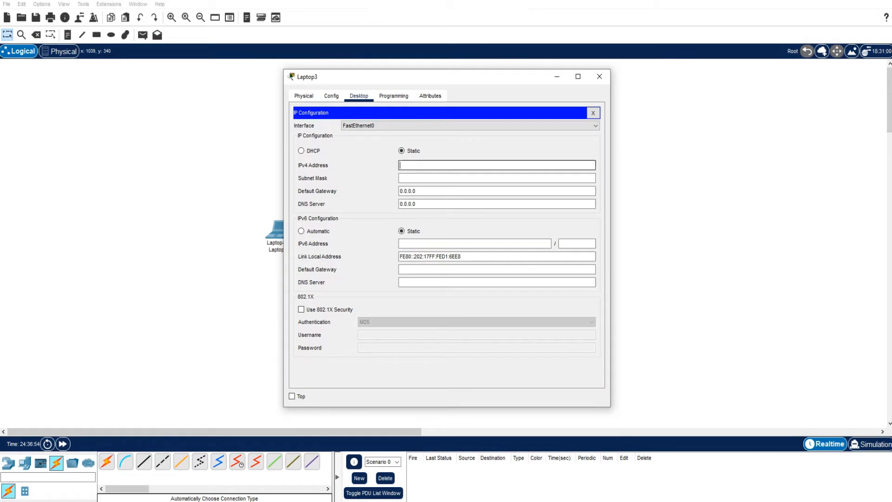
{"action": "type", "text": "10.10.10.10"}
{"action": "key", "text": "Tab"}
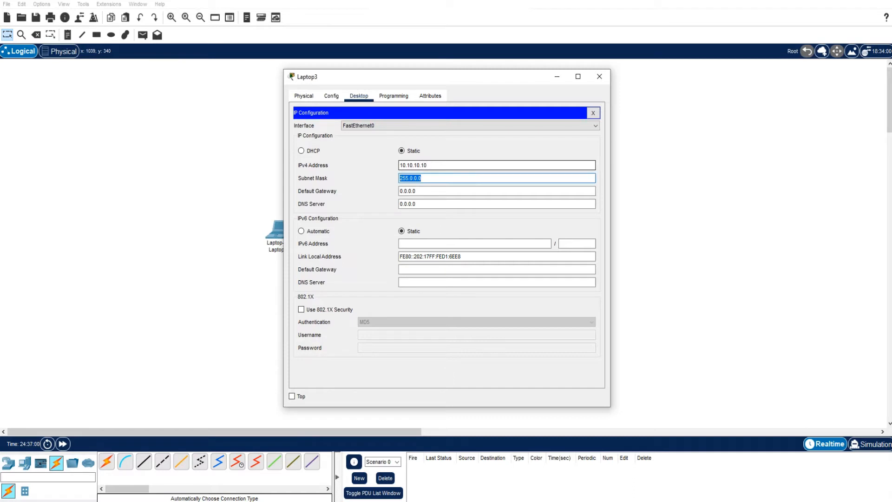
- Set Laptop3's subnet mask to 255.255.255.0 and its IPv4 default gateway to 10.10.10.254
{"action": "type", "text": "255.255.255.0"}
{"action": "key", "text": "Tab"}
{"action": "type", "text": "10."}
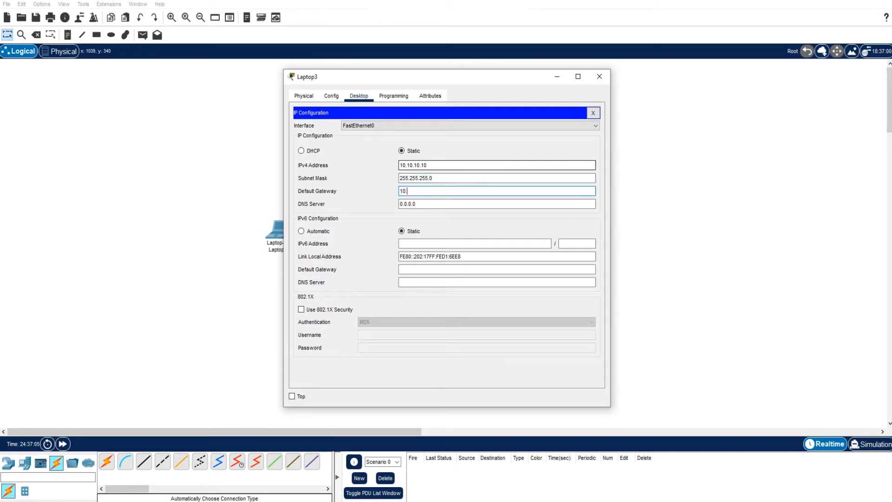
{"action": "type", "text": "10.10.254"}
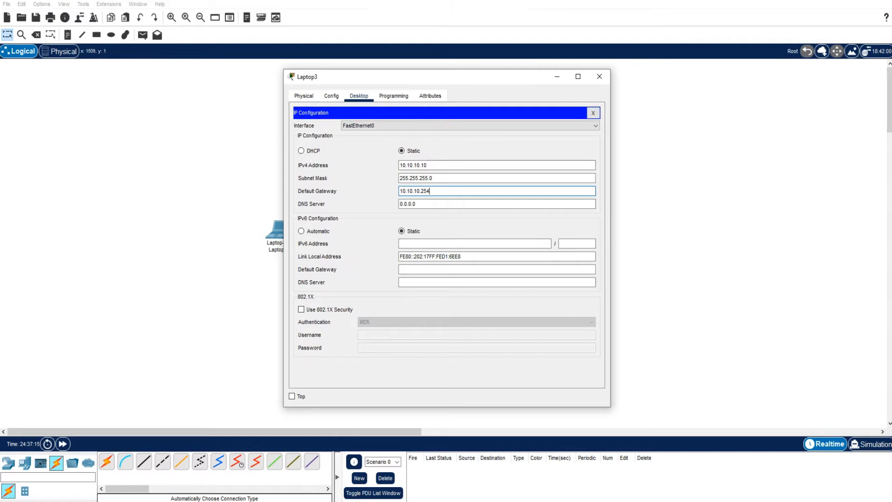
{"action": "key", "text": "ctrl+alt+d"}
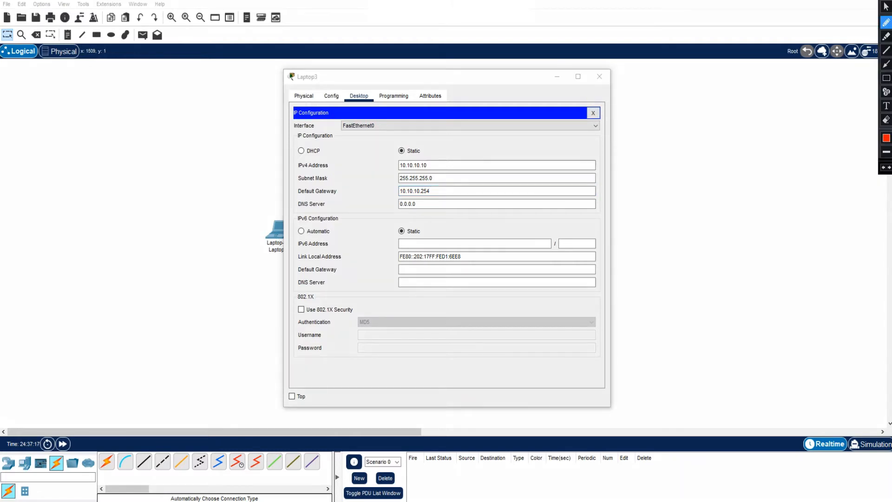
{"action": "mouse_move", "coordinate": [589, 98]}
{"action": "left_mouse_down"}
{"action": "mouse_move", "coordinate": [612, 100]}
{"action": "mouse_move", "coordinate": [569, 93]}
{"action": "left_mouse_up"}
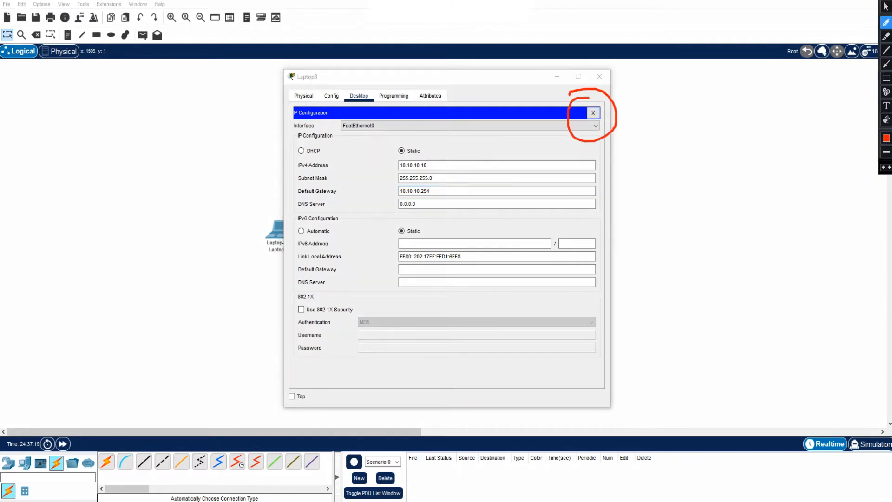
{"action": "key", "text": "Escape"}
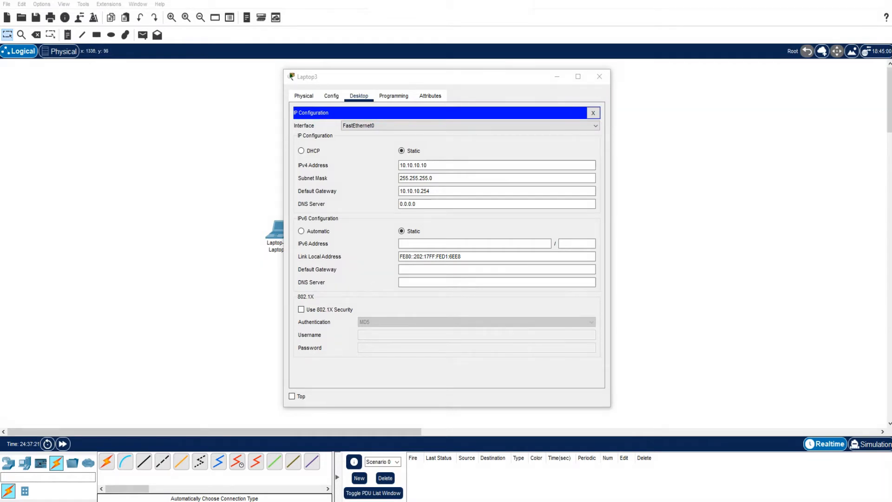
- Close Laptop3's IP configuration and check its network settings by running ipconfig in its Command Prompt
{"action": "left_click", "coordinate": [593, 113]}
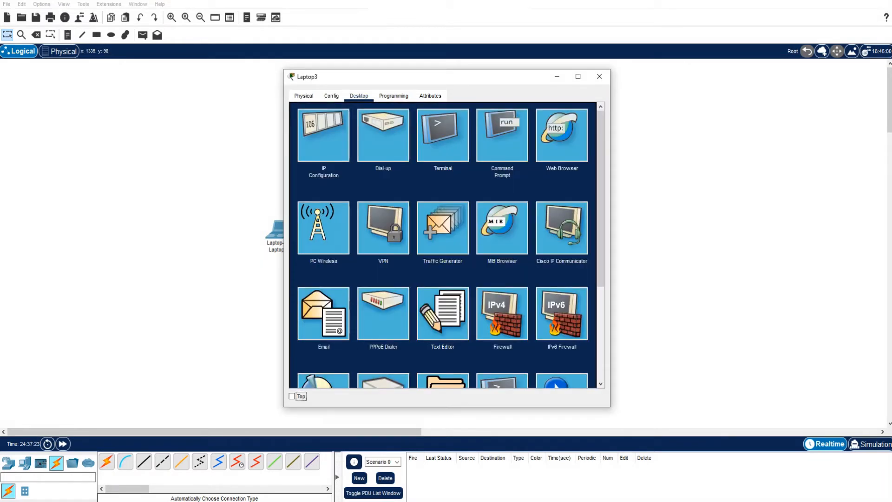
{"action": "left_click", "coordinate": [502, 134]}
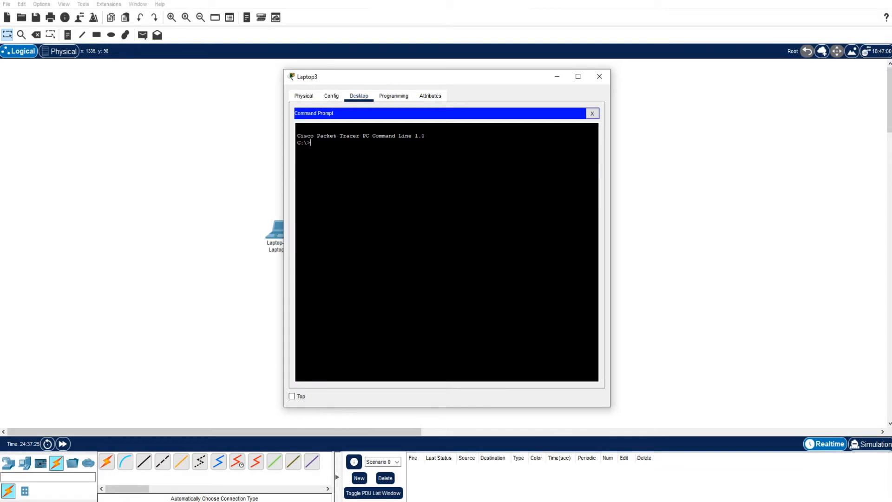
{"action": "type", "text": "ipconfig"}
{"action": "key", "text": "Return"}
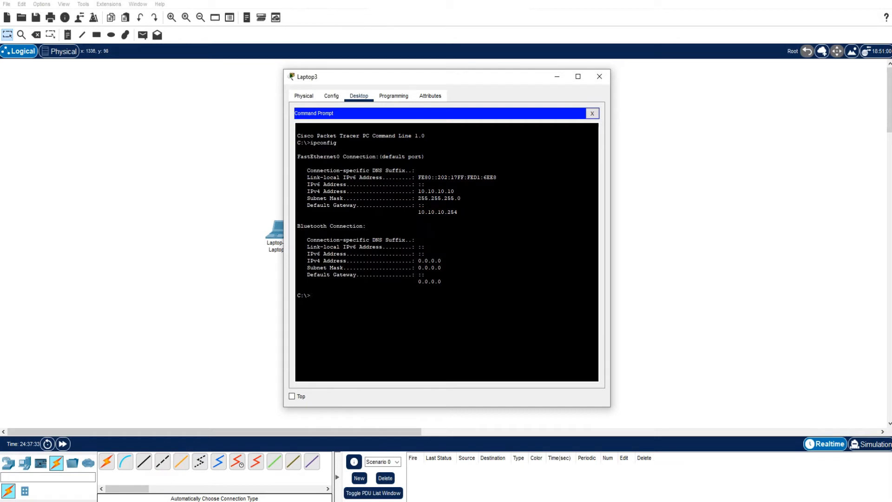
- Ping 5.5.5.5 from Laptop3's Command Prompt, and close Laptop3's window
{"action": "type", "text": "ping 5.5.5.5"}
{"action": "key", "text": "Return"}
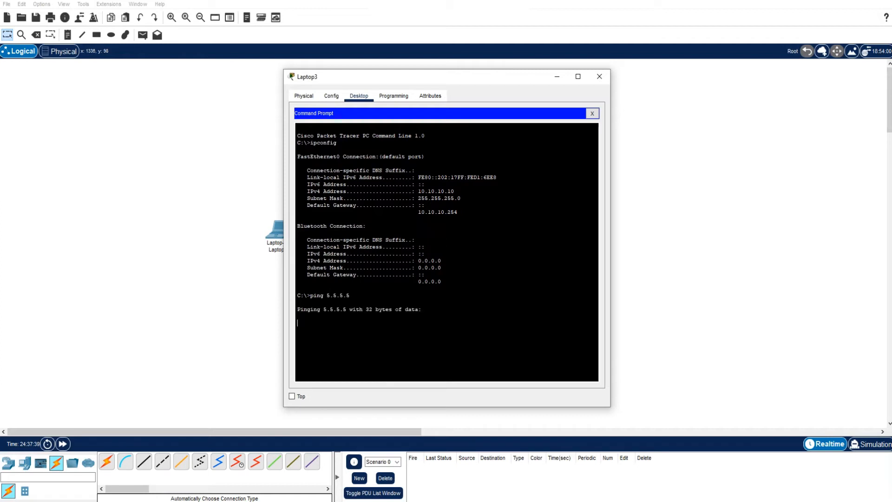
{"action": "left_click", "coordinate": [592, 113]}
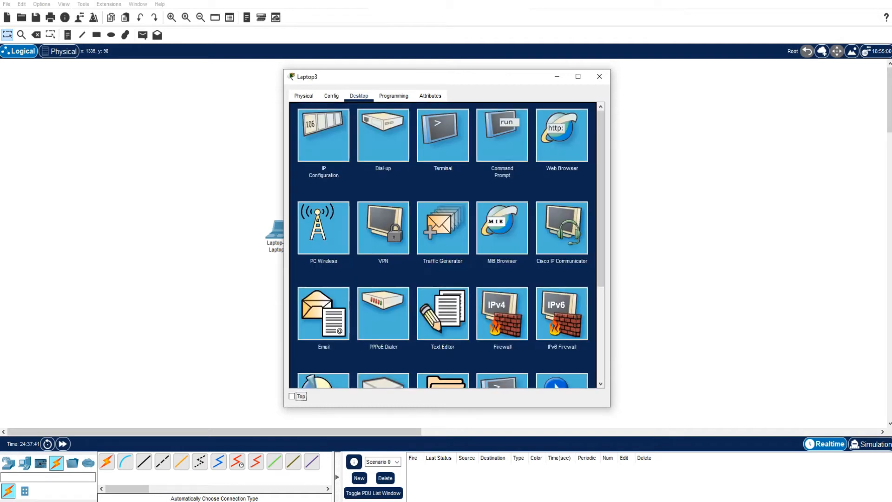
{"action": "left_click", "coordinate": [599, 76]}
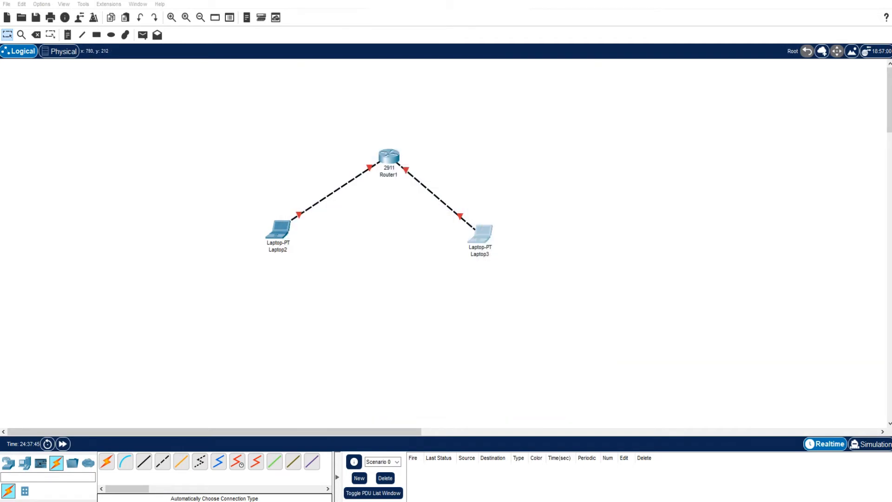
- Open Router1's command line interface and decline the initial configuration dialog with no to reach the Router prompt
{"action": "left_click", "coordinate": [388, 155]}
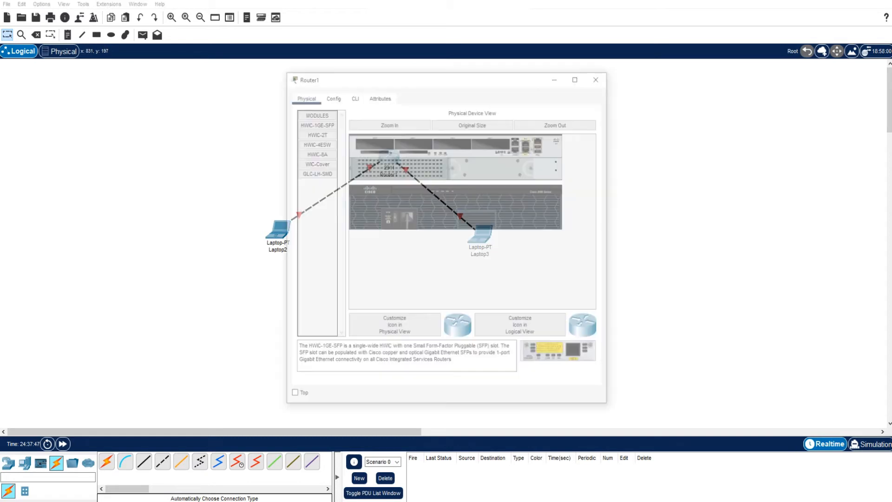
{"action": "left_click", "coordinate": [353, 95]}
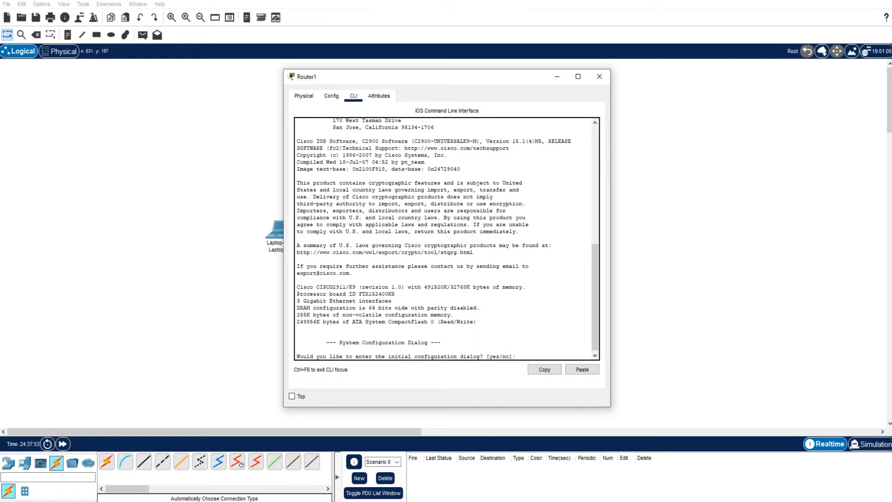
{"action": "type", "text": "no"}
{"action": "key", "text": "Return"}
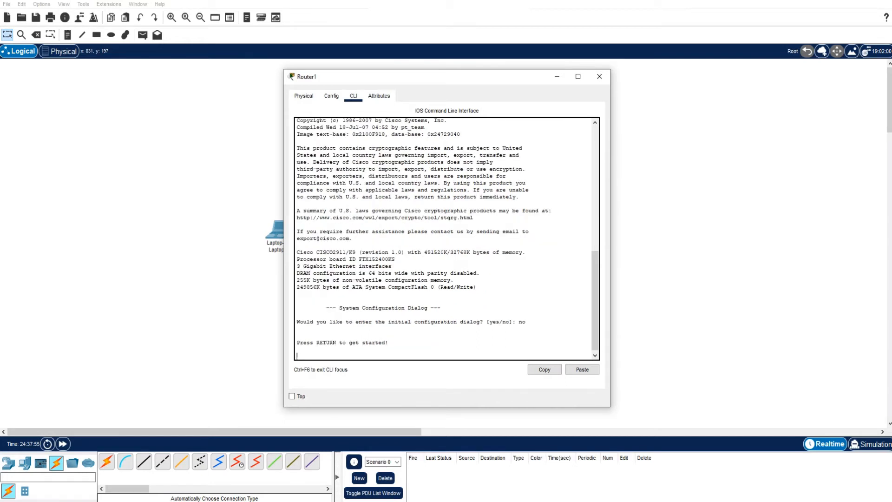
{"action": "key", "text": "Return"}
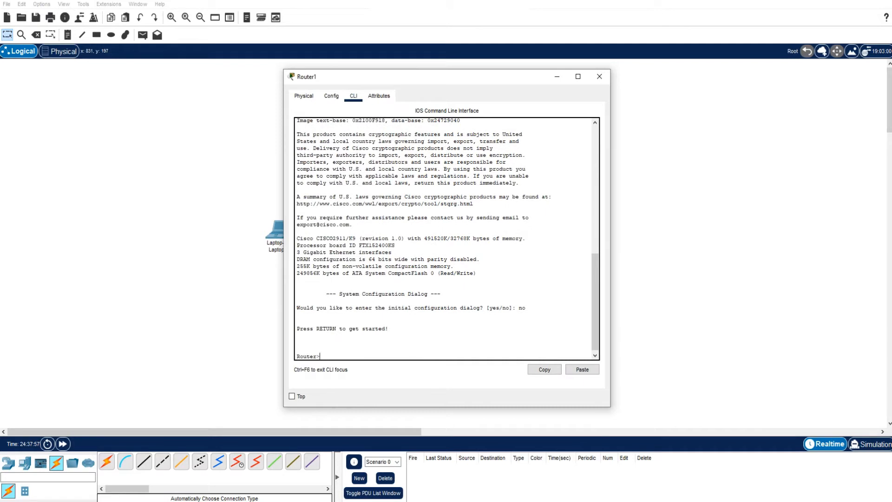
- Enter privileged EXEC mode on Router1 and go into global configuration mode with configure terminal
{"action": "type", "text": "en"}
{"action": "key", "text": "Return"}
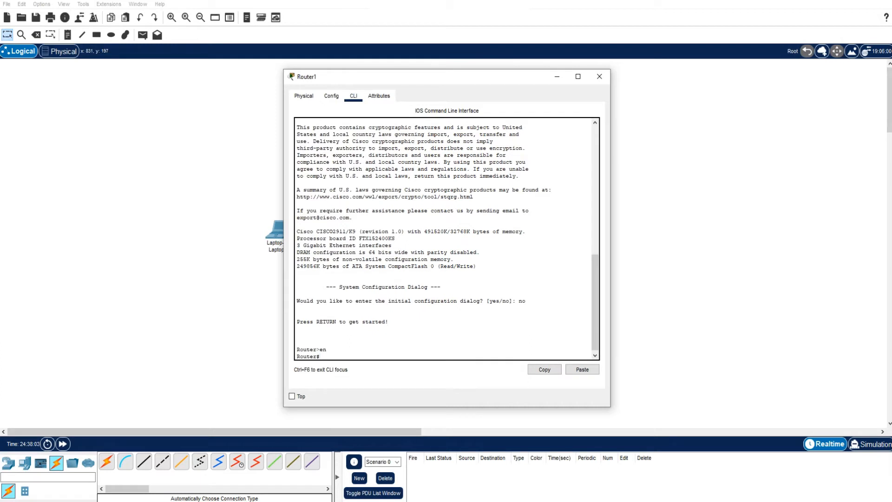
{"action": "type", "text": "configure t"}
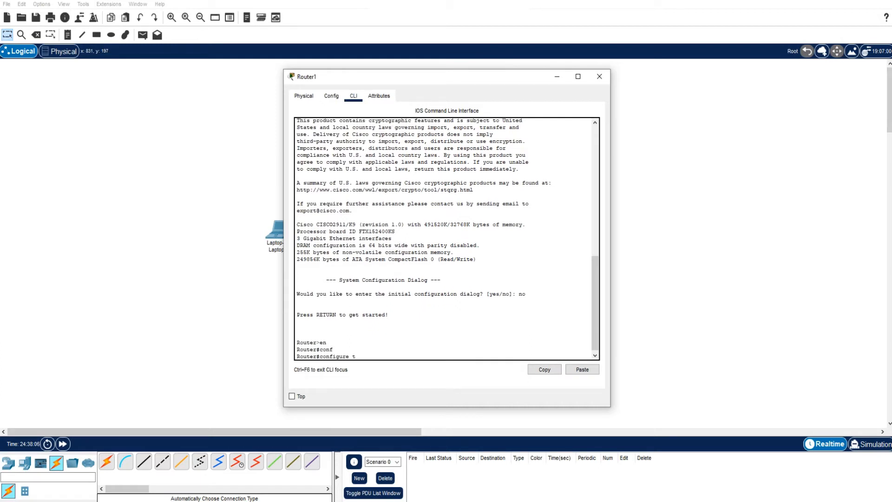
{"action": "key", "text": "Tab"}
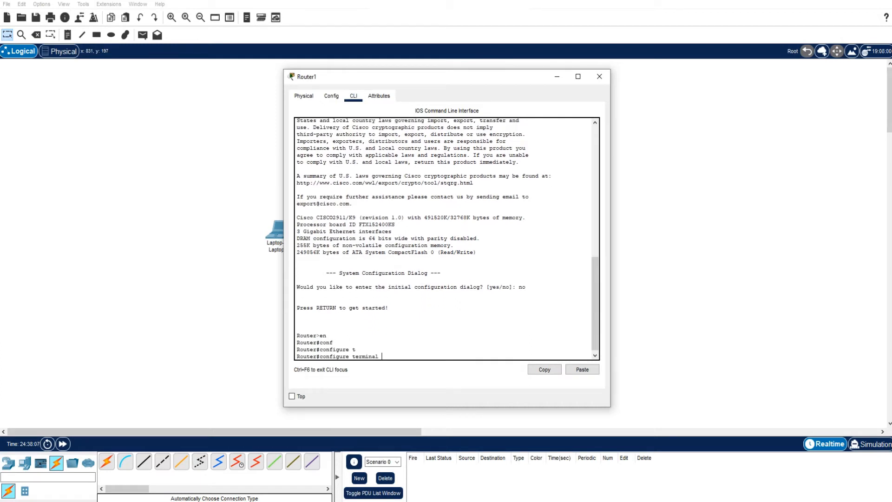
{"action": "key", "text": "Return"}
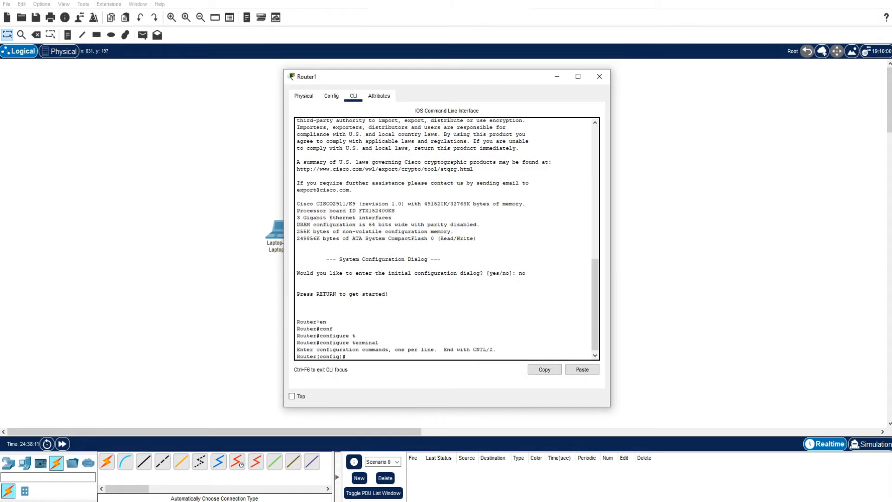
- Assign IP address 5.5.5.254 with subnet mask 255.255.255.0 to Router1's interface g0/0, keeping the topology visible beside the router window
{"action": "left_click_drag", "start_coordinate": [325, 76], "coordinate": [538, 53]}
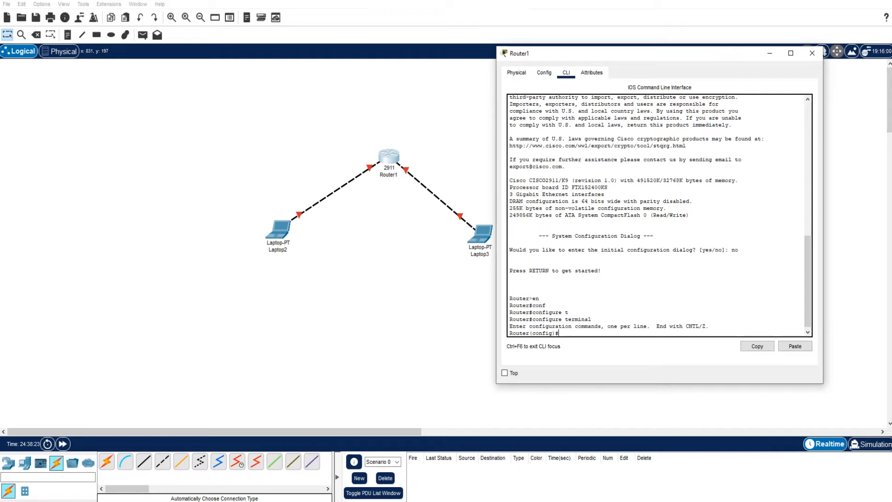
{"action": "type", "text": "int"}
{"action": "key", "text": "Tab"}
{"action": "type", "text": "g"}
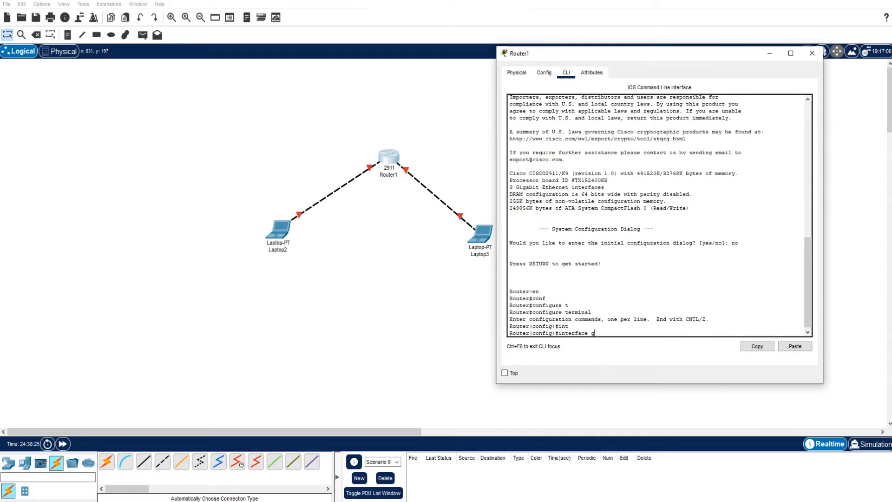
{"action": "type", "text": "0/0"}
{"action": "key", "text": "Return"}
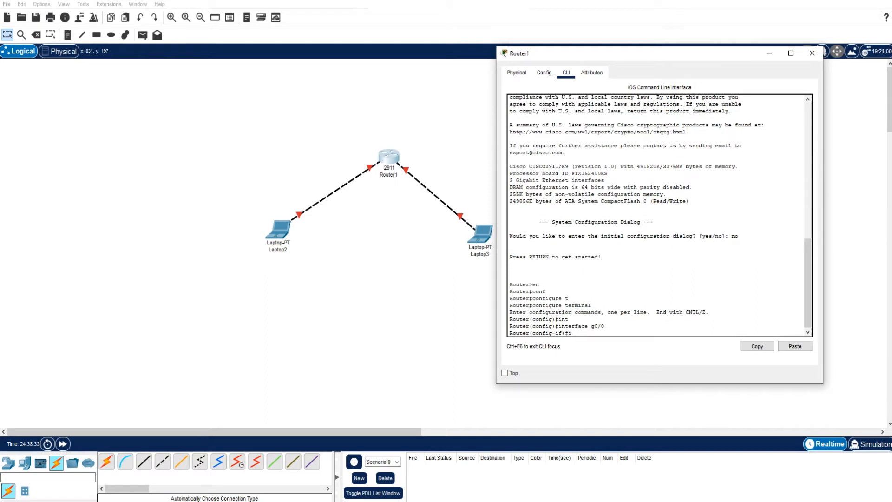
{"action": "type", "text": "ip add"}
{"action": "type", "text": "5.5.254"}
{"action": "type", "text": "255.255.255.0"}
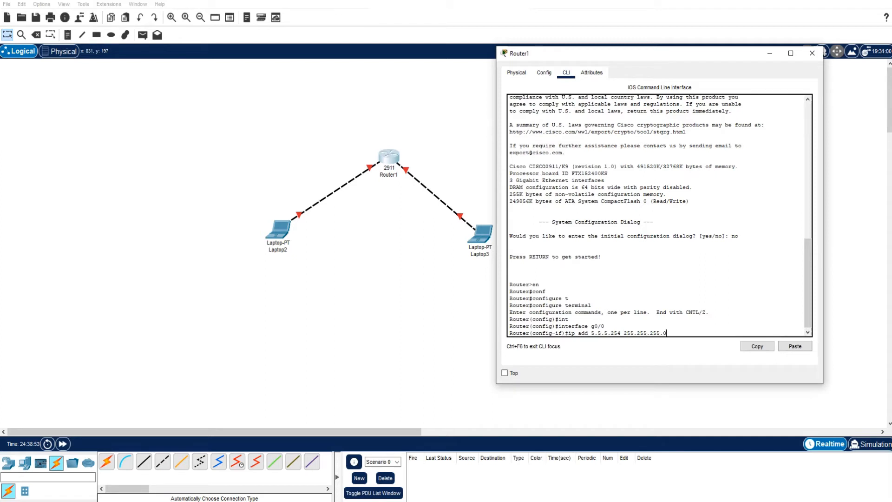
{"action": "key", "text": "Return"}
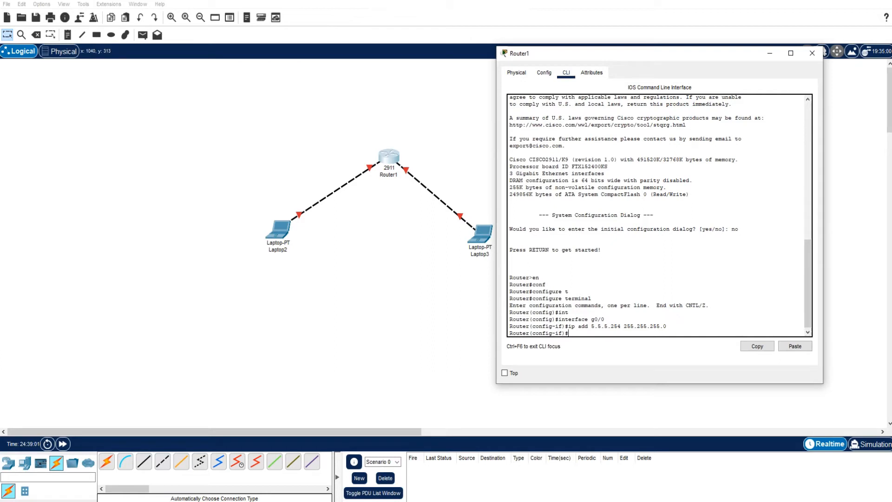
- Enable interface g0/0 with no shutdown and exit its interface configuration mode
{"action": "type", "text": "no sh"}
{"action": "key", "text": "Return"}
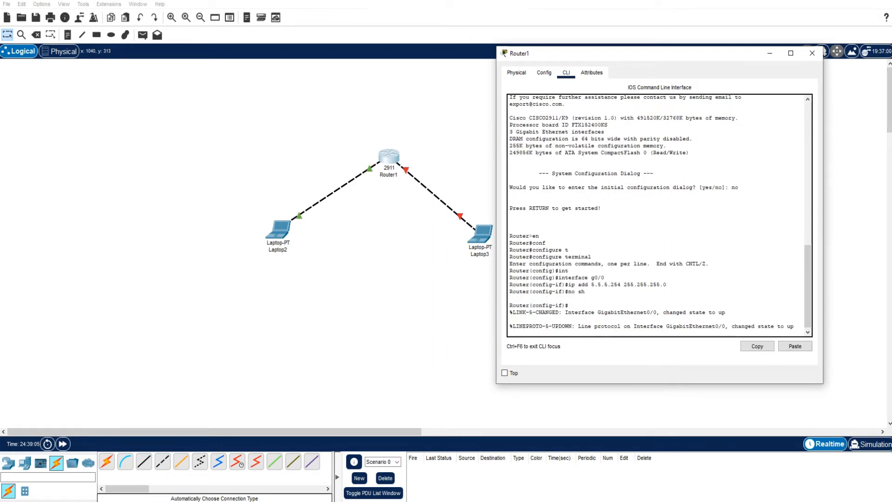
{"action": "key", "text": "Return"}
{"action": "key", "text": "Return"}
{"action": "key", "text": "Return"}
{"action": "key", "text": "Return"}
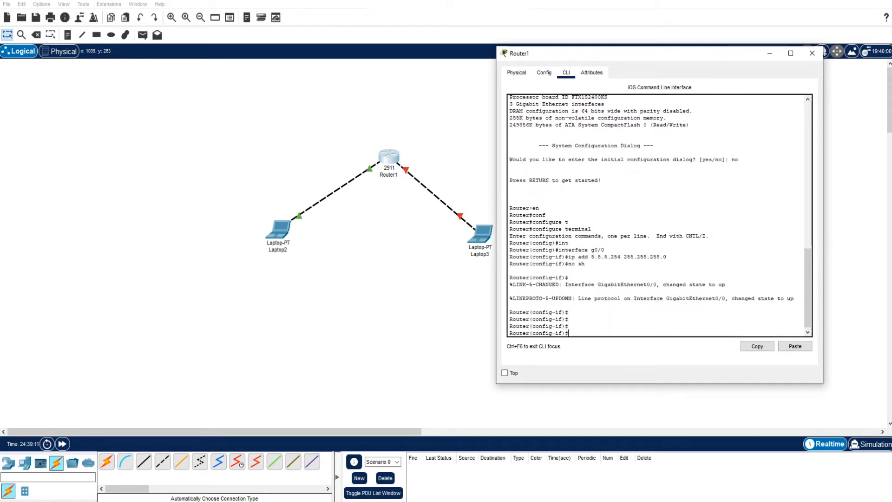
{"action": "type", "text": "exit"}
{"action": "key", "text": "Return"}
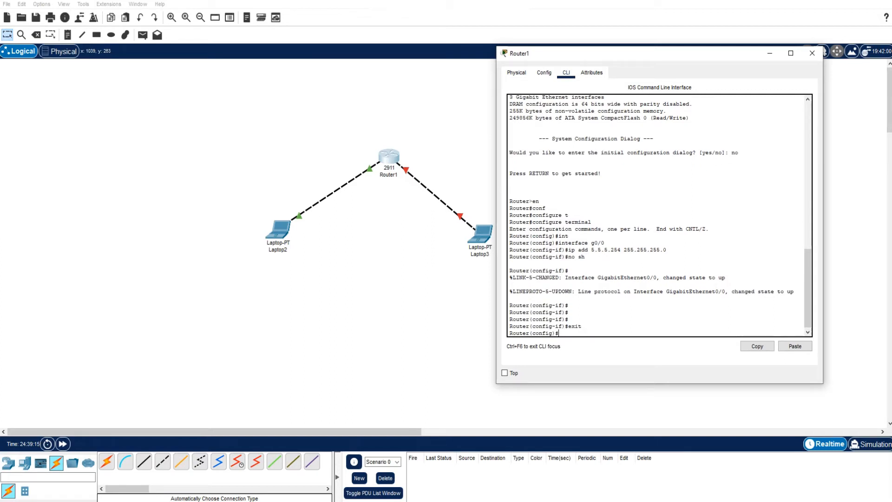
- Assign IP address 10.10.10.254 with subnet mask 255.255.255.0 to Router1's interface g0/1
{"action": "type", "text": "int"}
{"action": "key", "text": "Tab"}
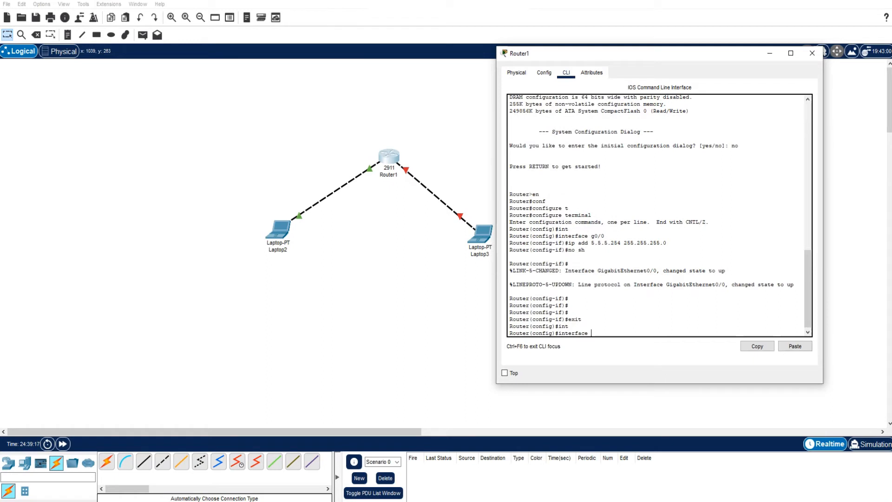
{"action": "type", "text": "g0/1"}
{"action": "key", "text": "Return"}
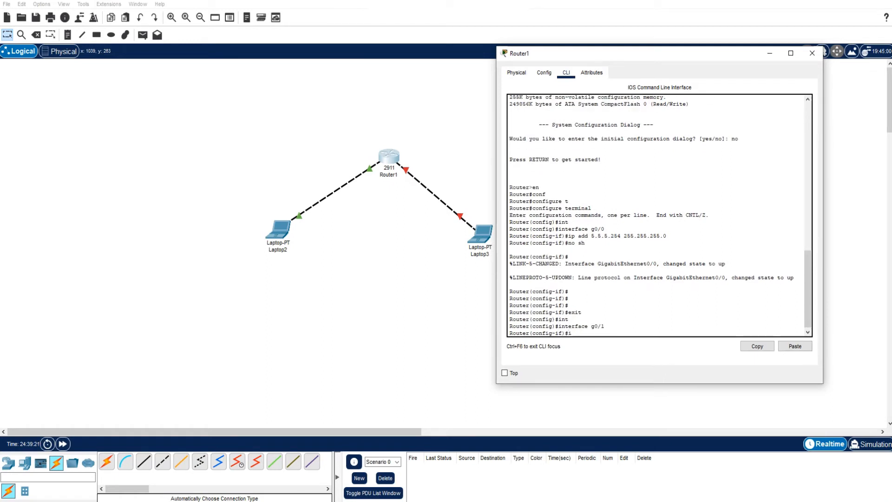
{"action": "type", "text": "ip add"}
{"action": "key", "text": "Tab"}
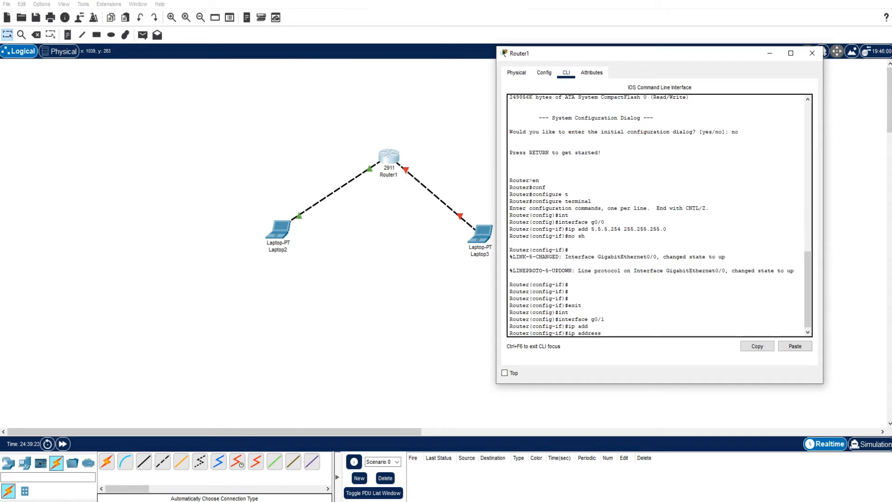
{"action": "type", "text": "10.10.10.254 255.255.255.0"}
{"action": "key", "text": "Return"}
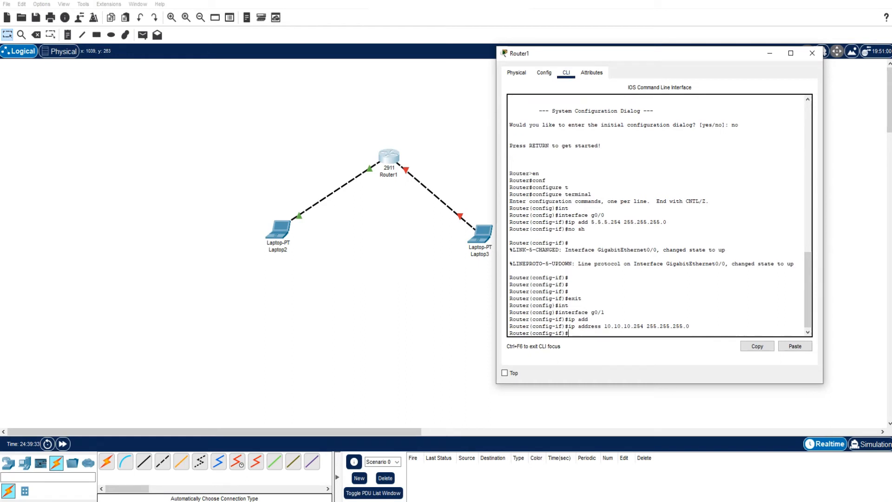
- Enable interface g0/1 with no shutdown and exit to global configuration mode
{"action": "type", "text": "no sh"}
{"action": "key", "text": "Tab"}
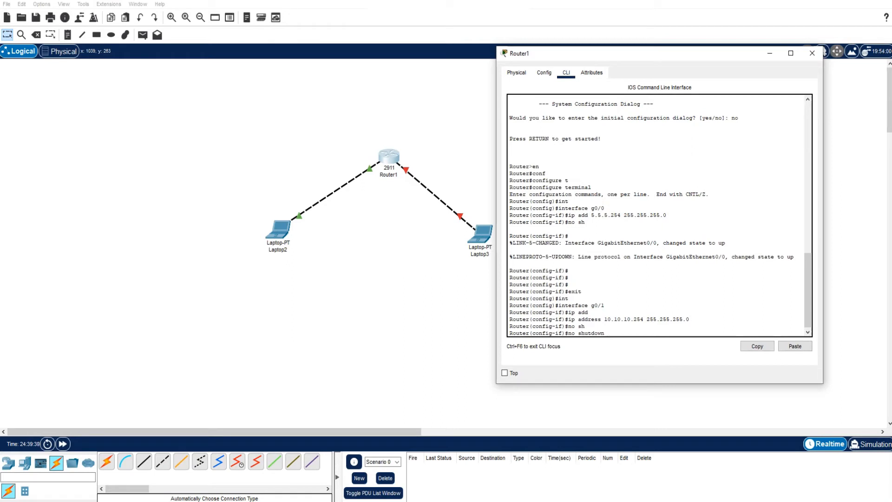
{"action": "key", "text": "Return"}
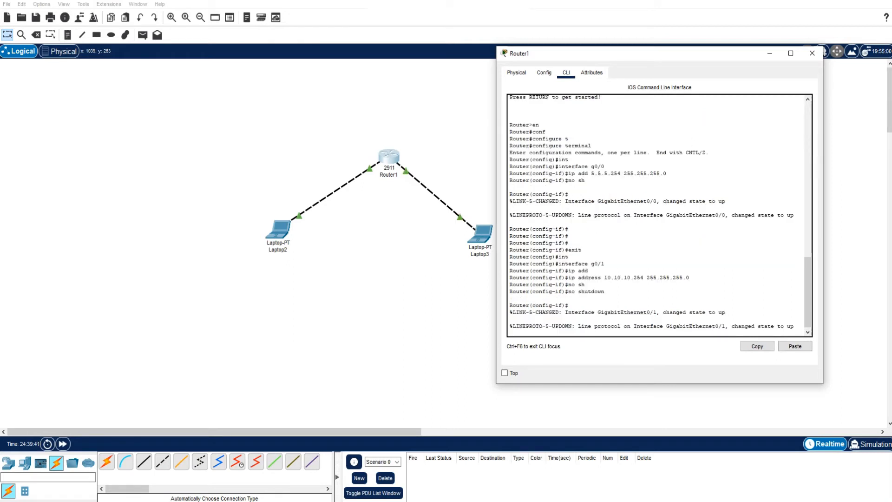
{"action": "key", "text": "Return"}
{"action": "key", "text": "Return"}
{"action": "key", "text": "Return"}
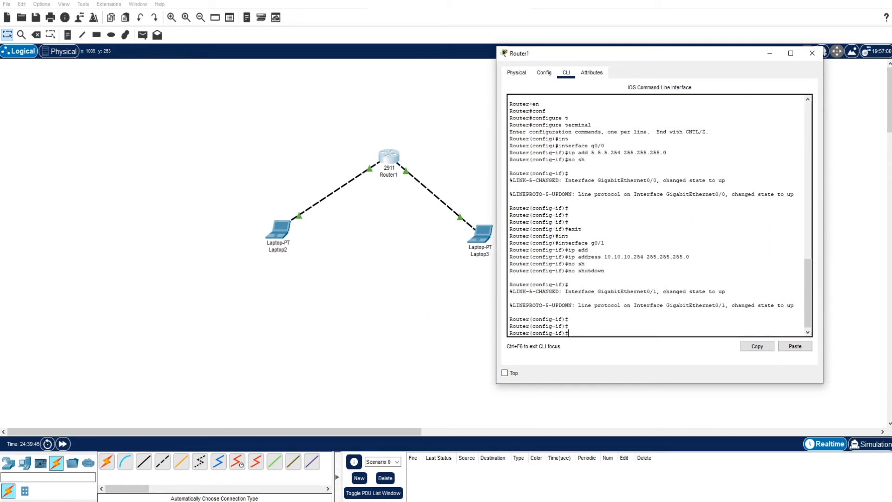
{"action": "type", "text": "exit"}
{"action": "key", "text": "Return"}
{"action": "key", "text": "Return"}
{"action": "key", "text": "Return"}
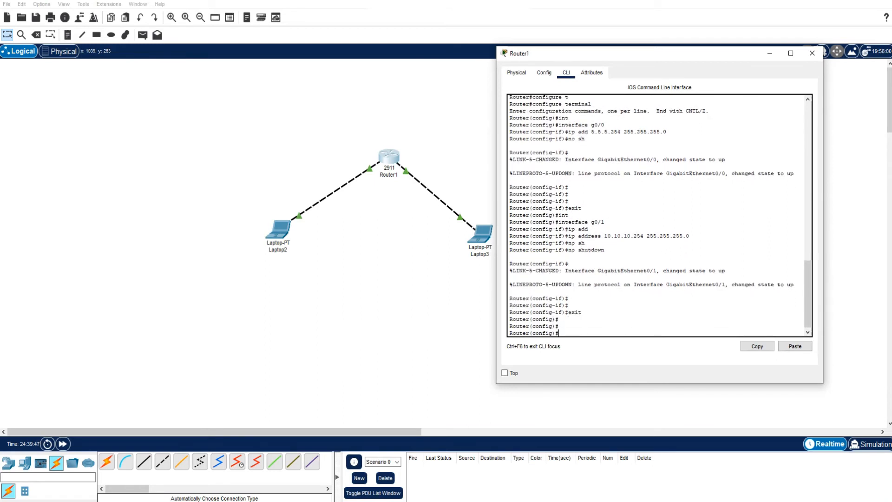
- Ping Laptop2 at 5.5.5.5 twice from Router1's configuration mode using do ping
{"action": "type", "text": "do ping 5.5.5.5"}
{"action": "key", "text": "Return"}
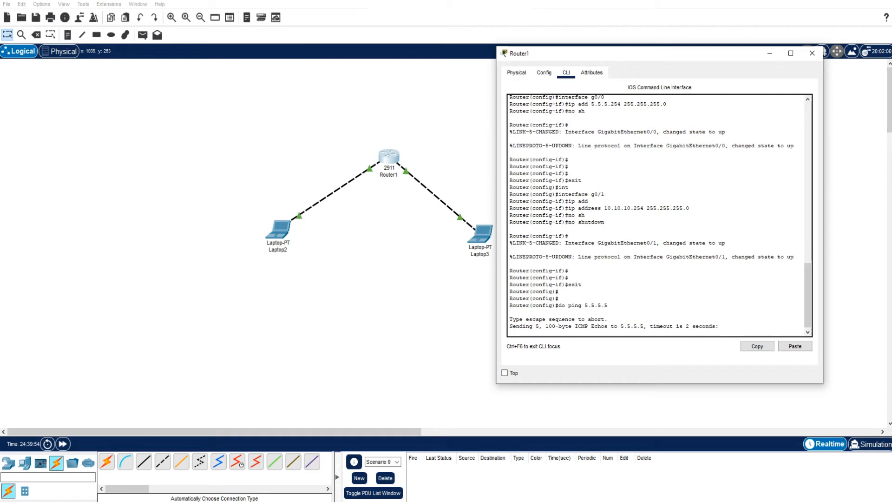
{"action": "key", "text": "Up"}
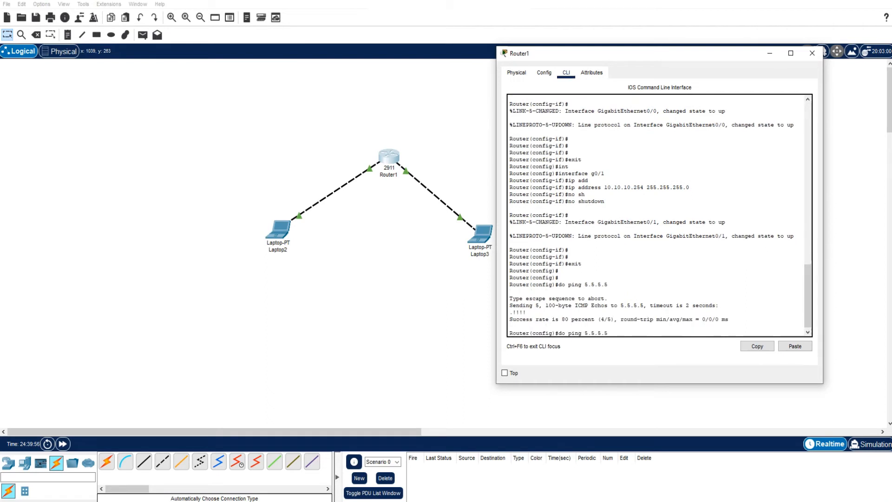
{"action": "key", "text": "Return"}
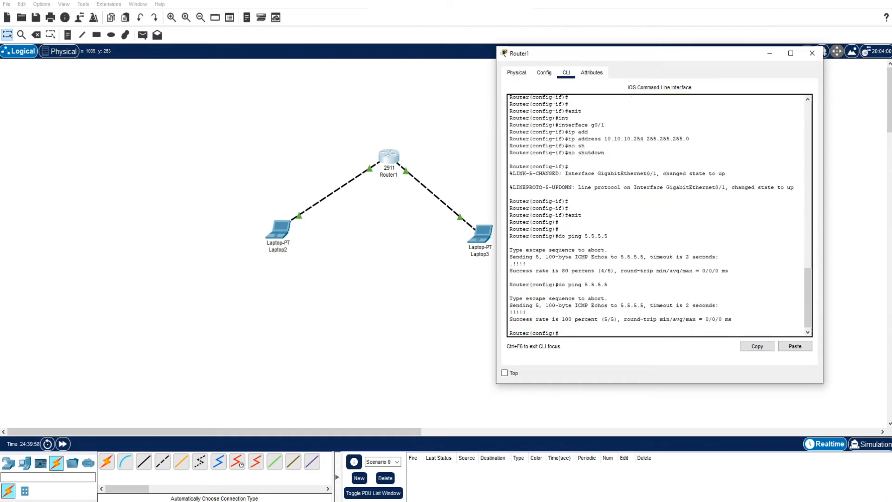
- Ping Laptop3 at 10.10.10.10 twice from Router1's configuration mode using do ping
{"action": "key", "text": "Up"}
{"action": "key", "text": "BackSpace"}
{"action": "key", "text": "BackSpace"}
{"action": "key", "text": "BackSpace"}
{"action": "key", "text": "BackSpace"}
{"action": "key", "text": "BackSpace"}
{"action": "key", "text": "BackSpace"}
{"action": "type", "text": "10.10.10.10"}
{"action": "key", "text": "Return"}
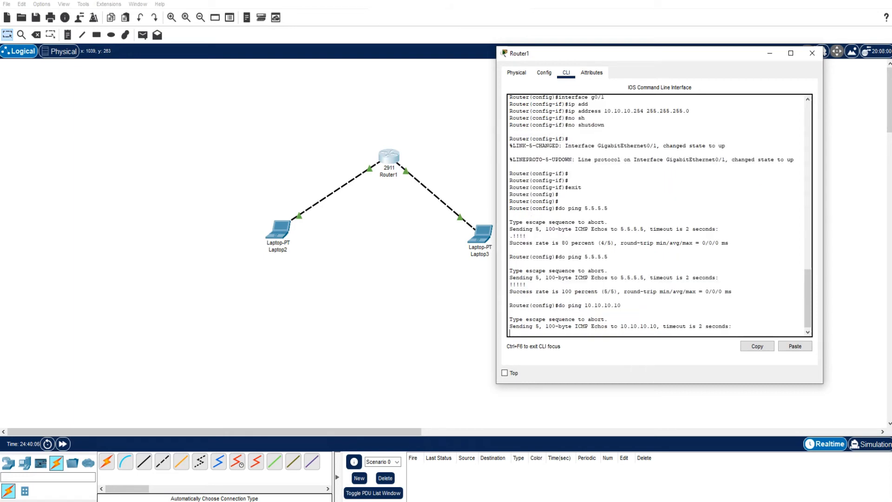
{"action": "key", "text": "Up"}
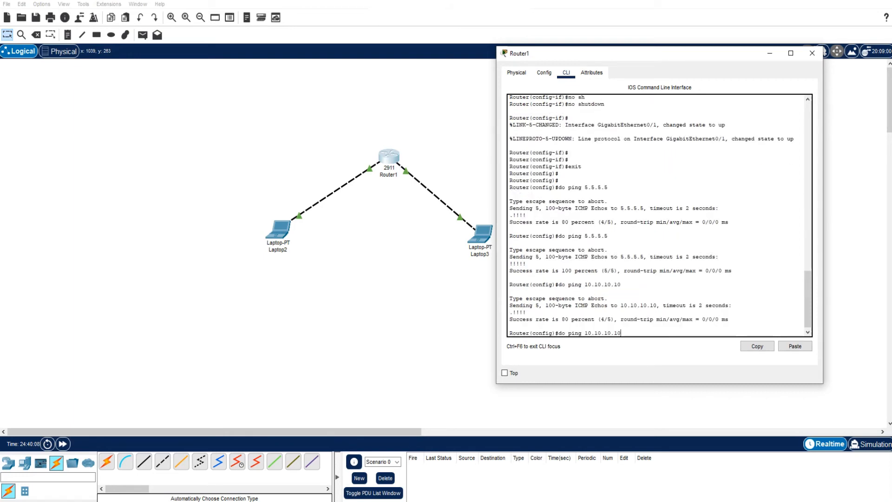
{"action": "key", "text": "Return"}
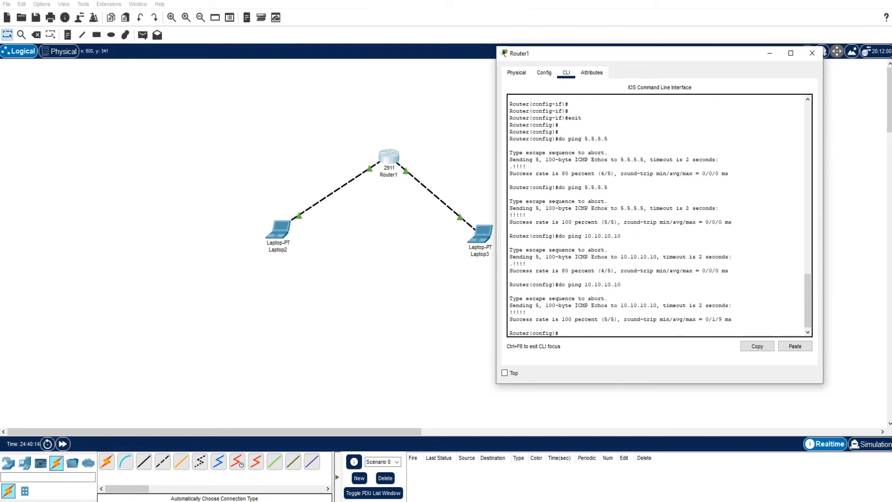
- Check Laptop2's IPv4 address, subnet mask and default gateway in its IP configuration, and close the configuration
{"action": "left_click", "coordinate": [277, 228]}
{"action": "left_click", "coordinate": [324, 135]}
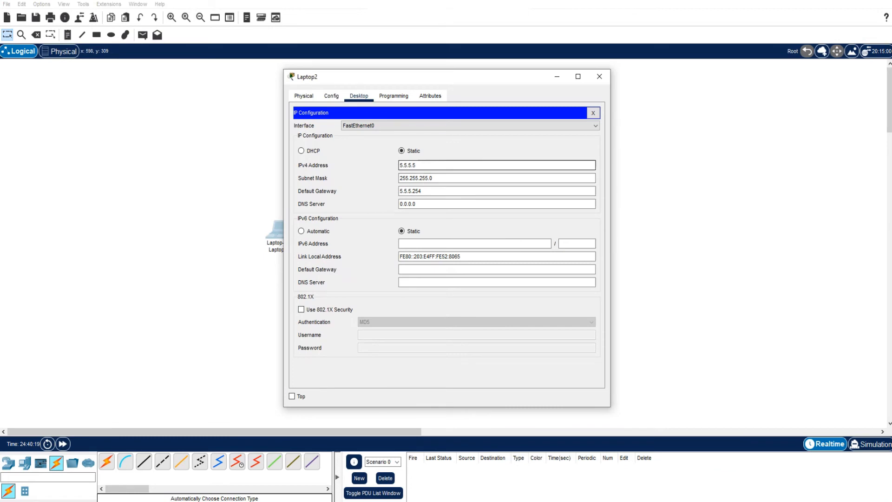
{"action": "left_click", "coordinate": [593, 112]}
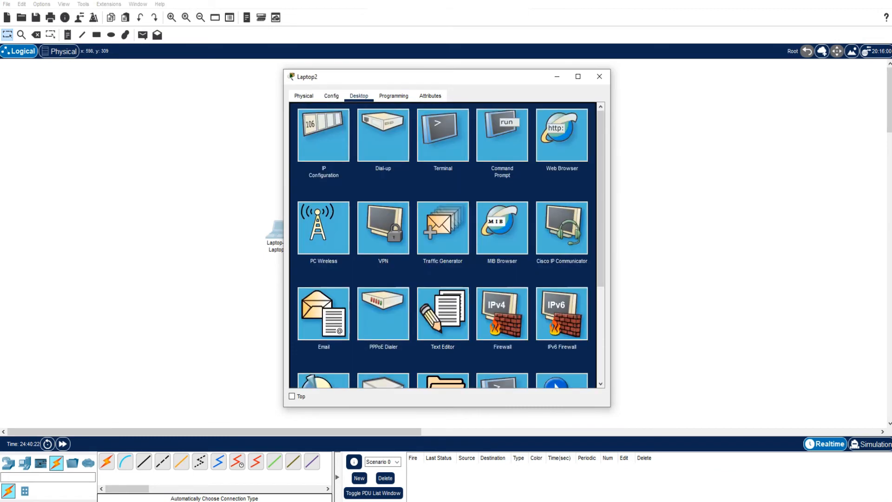
- Ping the default gateway 5.5.5.254 from Laptop2's command prompt
{"action": "left_click_drag", "start_coordinate": [372, 77], "coordinate": [211, 62]}
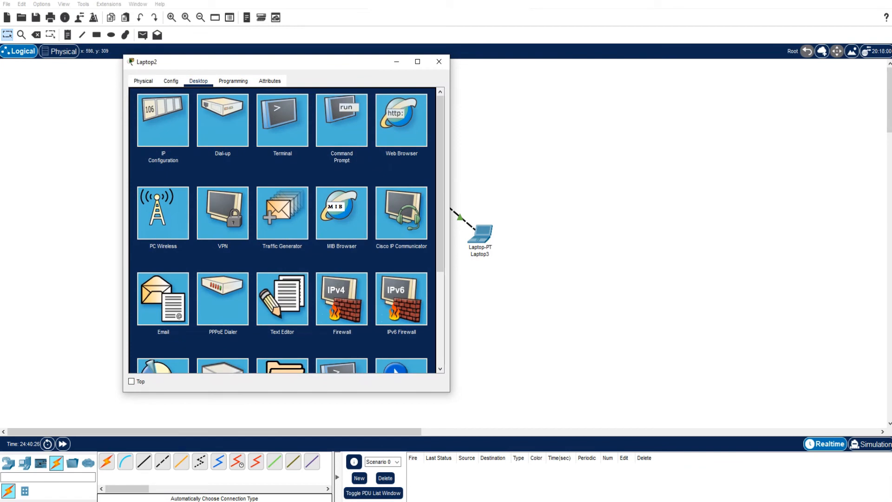
{"action": "left_click", "coordinate": [341, 119]}
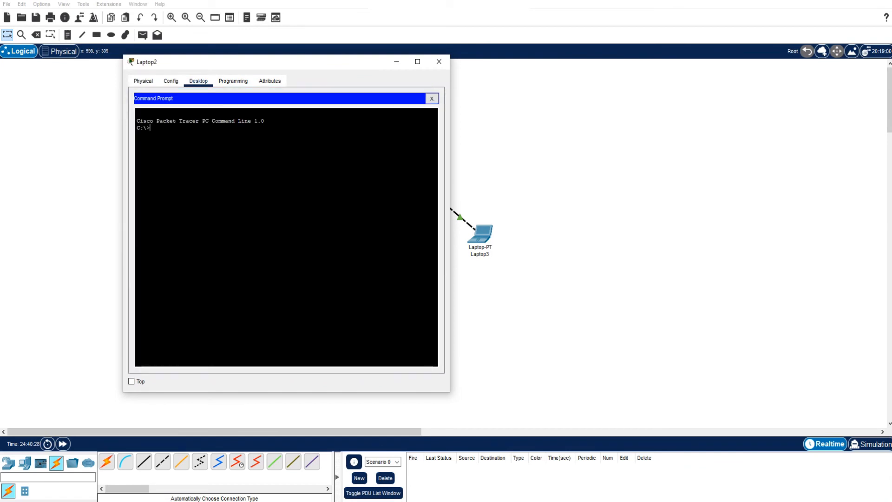
{"action": "type", "text": "ping 5.5.5.254"}
{"action": "key", "text": "Return"}
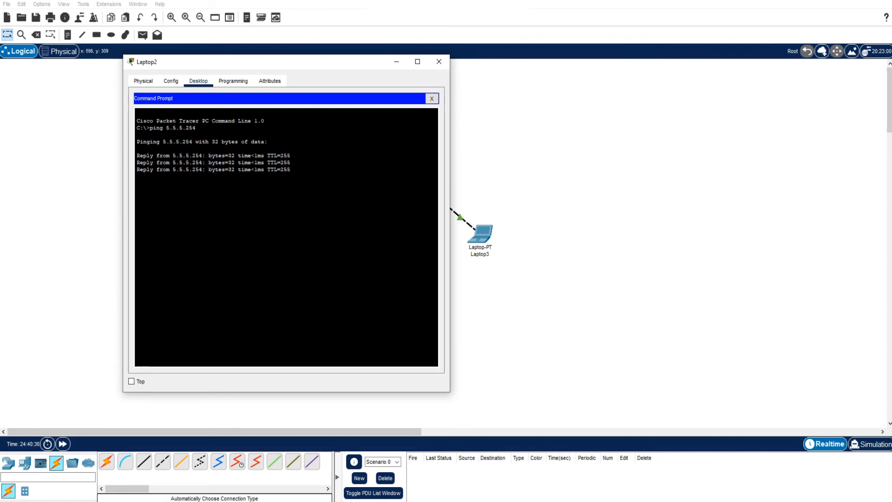
- Ping Laptop3 at 10.10.10.10 from Laptop2's command prompt, check the replies, and close Laptop2's window
{"action": "key", "text": "Up"}
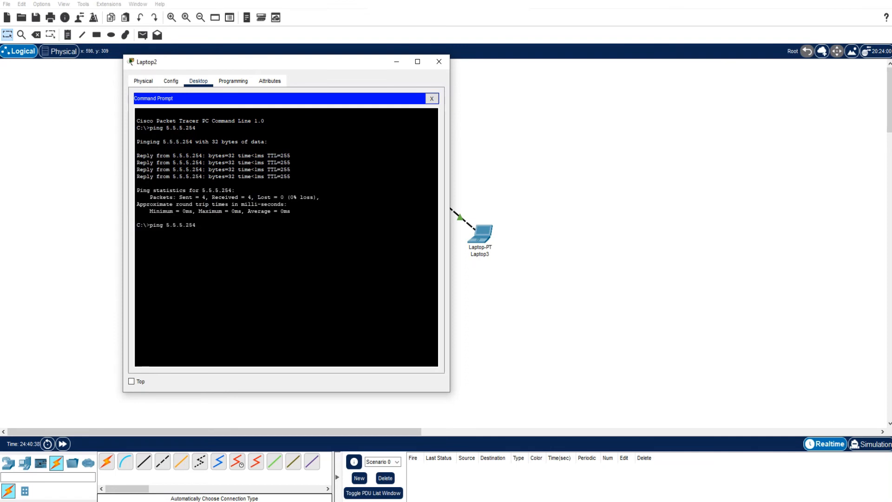
{"action": "key", "text": "Down"}
{"action": "type", "text": "ping 10.10.10"}
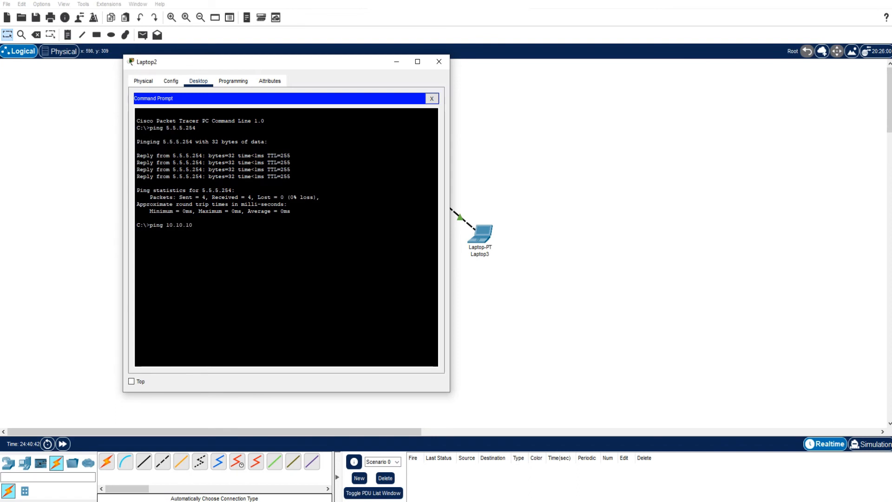
{"action": "type", "text": ".10"}
{"action": "key", "text": "Return"}
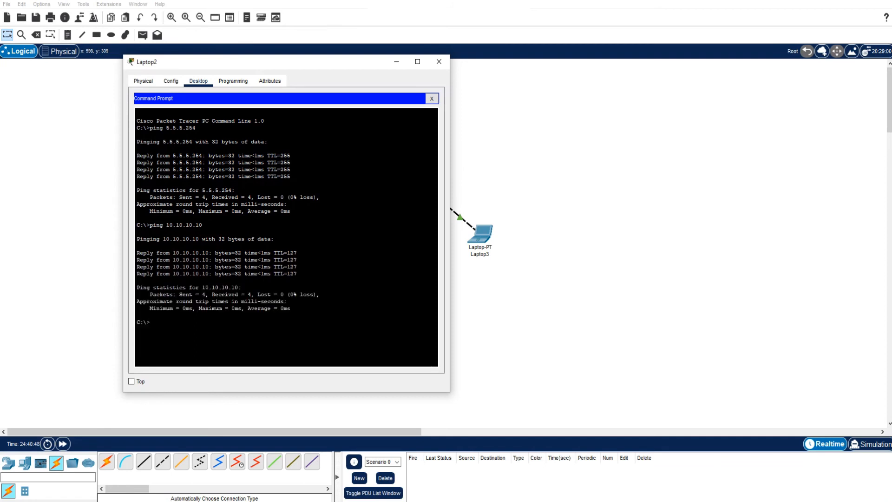
{"action": "left_click_drag", "start_coordinate": [297, 273], "coordinate": [176, 239]}
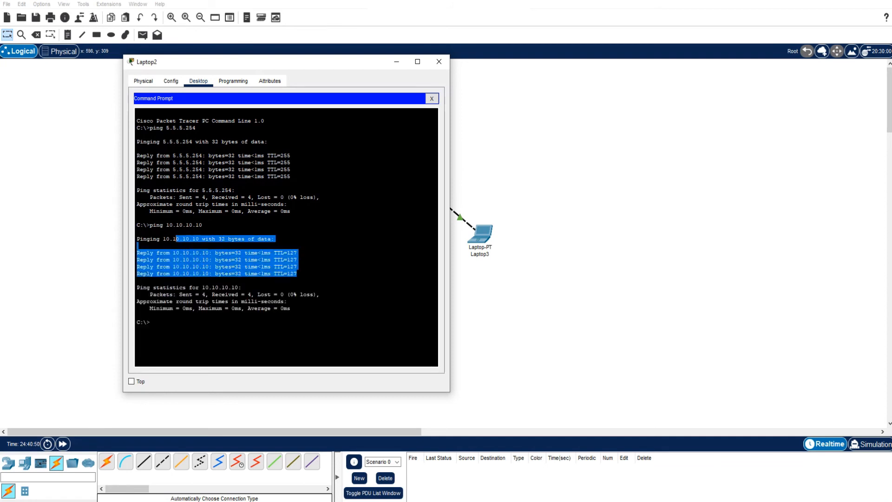
{"action": "left_click", "coordinate": [439, 61]}
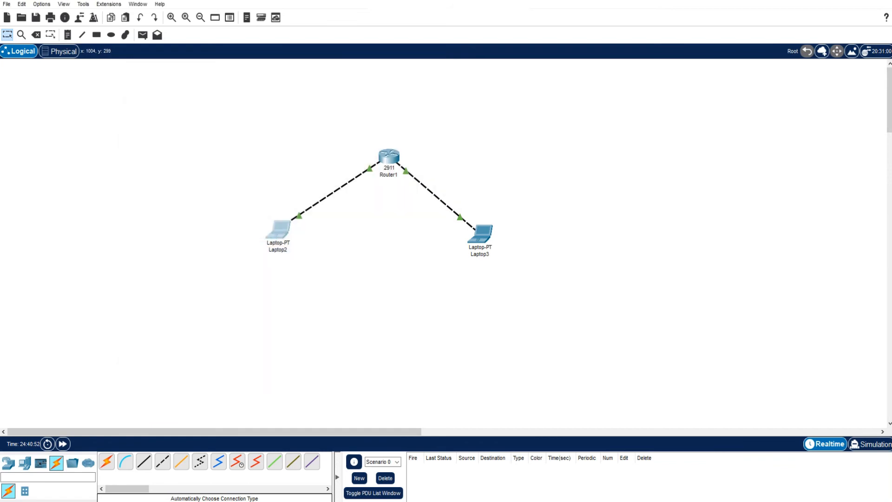
- Ping the default gateway 10.10.10.254 from Laptop3's command prompt and interrupt the running ping
{"action": "left_click", "coordinate": [480, 233]}
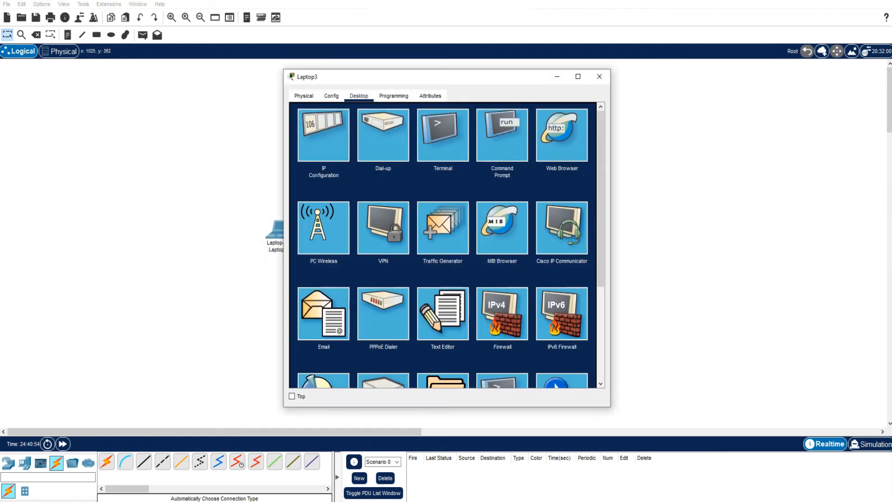
{"action": "left_click", "coordinate": [502, 135]}
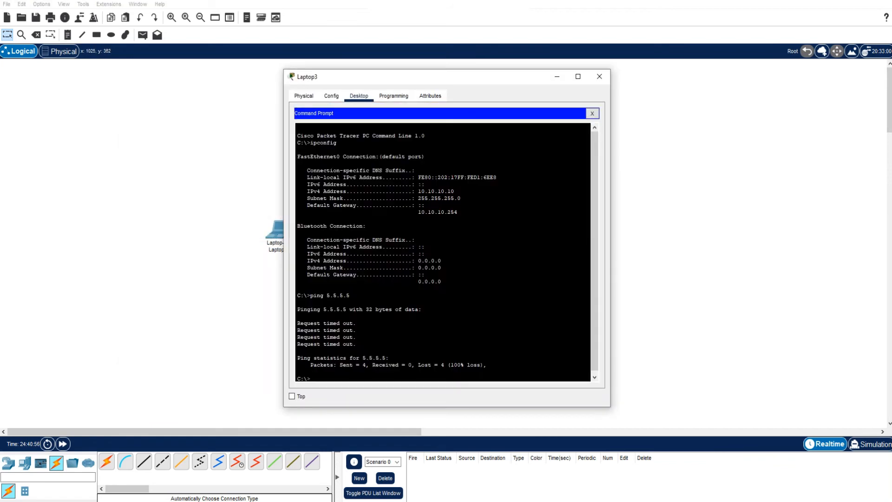
{"action": "type", "text": "ping"}
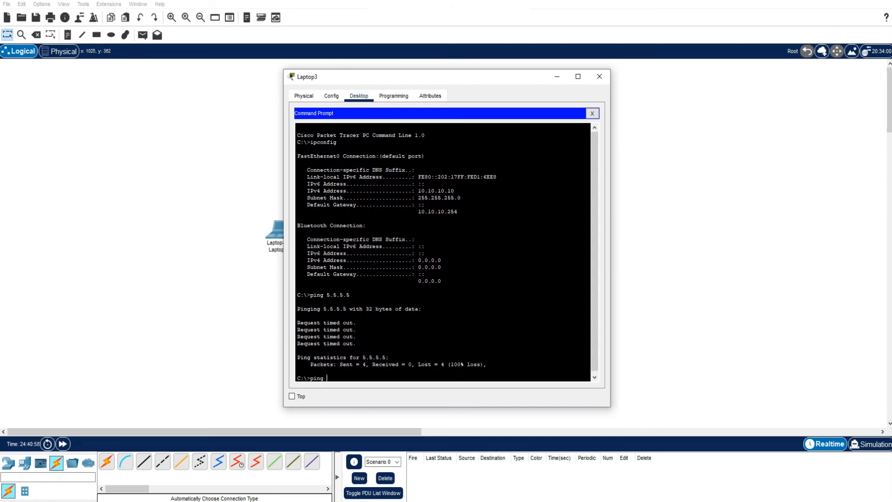
{"action": "type", "text": " 10.10.10.254"}
{"action": "key", "text": "Return"}
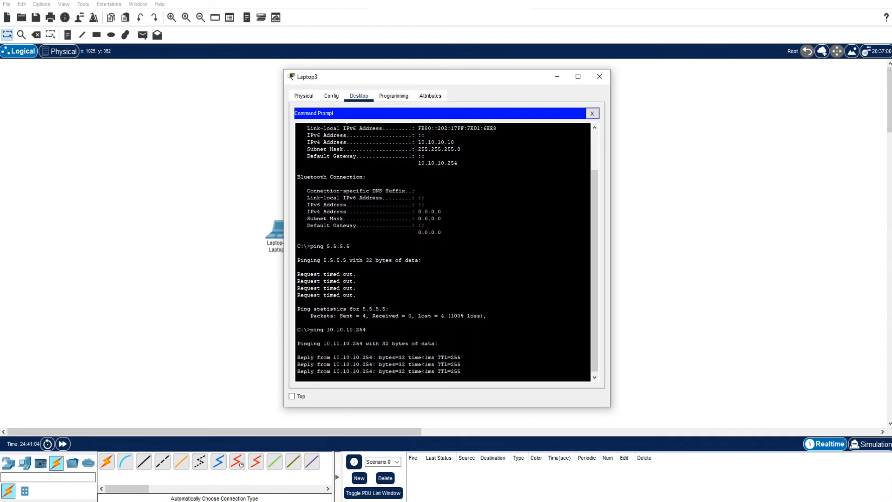
{"action": "key", "text": "ctrl+c"}
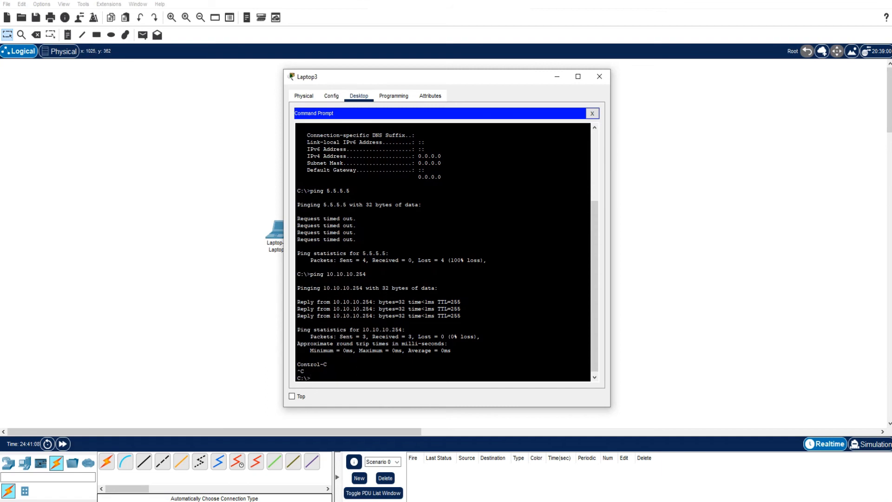
- Ping Laptop2 at 5.5.5.5 from Laptop3's command prompt, check the replies, and close Laptop3's window
{"action": "left_click_drag", "start_coordinate": [418, 77], "coordinate": [642, 53]}
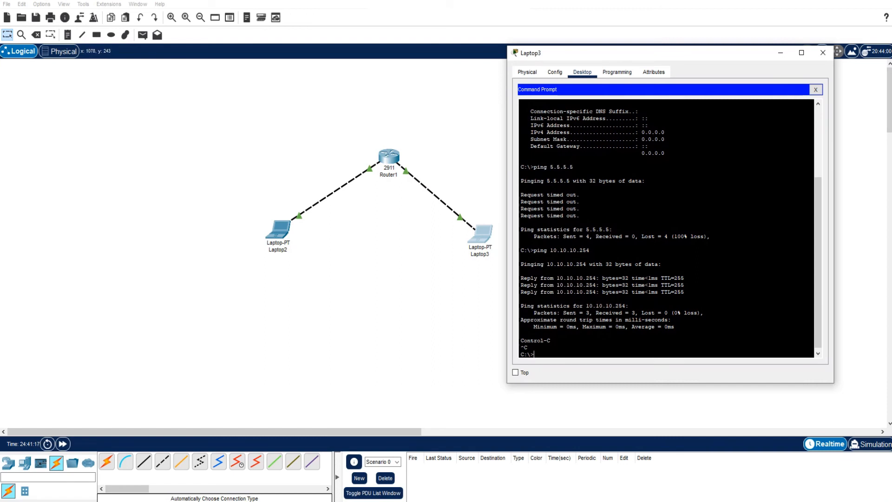
{"action": "left_click_drag", "start_coordinate": [681, 293], "coordinate": [596, 279]}
{"action": "left_click", "coordinate": [596, 279]}
{"action": "type", "text": "ping"}
{"action": "type", "text": "5.5.5.5"}
{"action": "key", "text": "Return"}
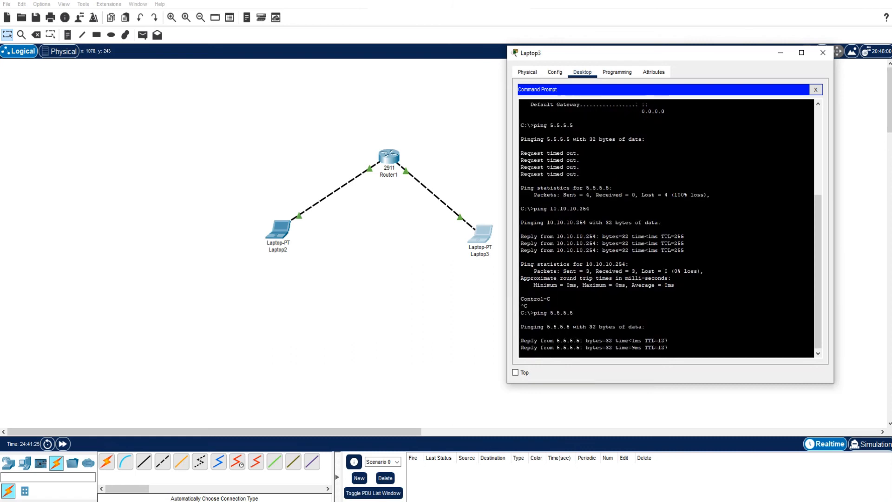
{"action": "left_click_drag", "start_coordinate": [668, 348], "coordinate": [593, 333]}
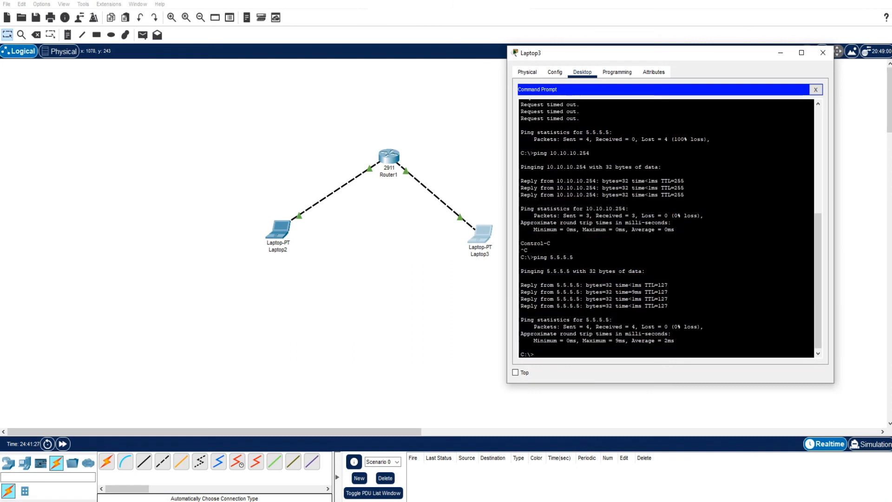
{"action": "left_click_drag", "start_coordinate": [668, 306], "coordinate": [521, 279]}
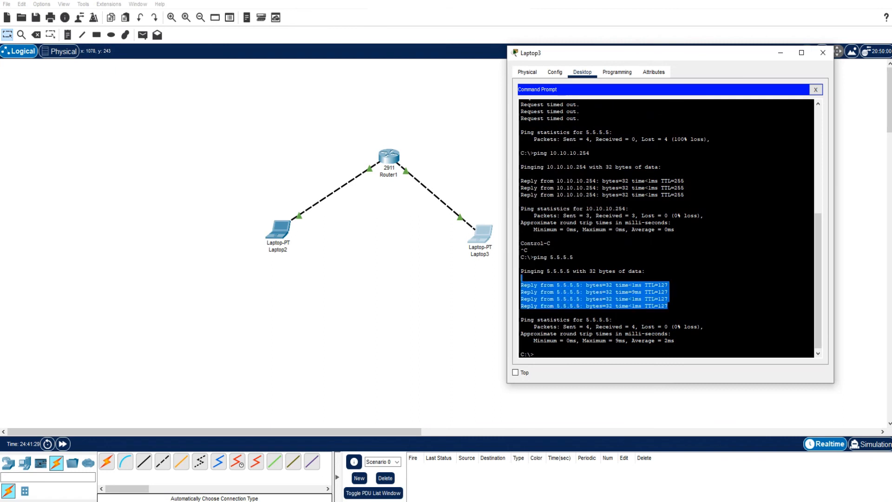
{"action": "left_click", "coordinate": [590, 297]}
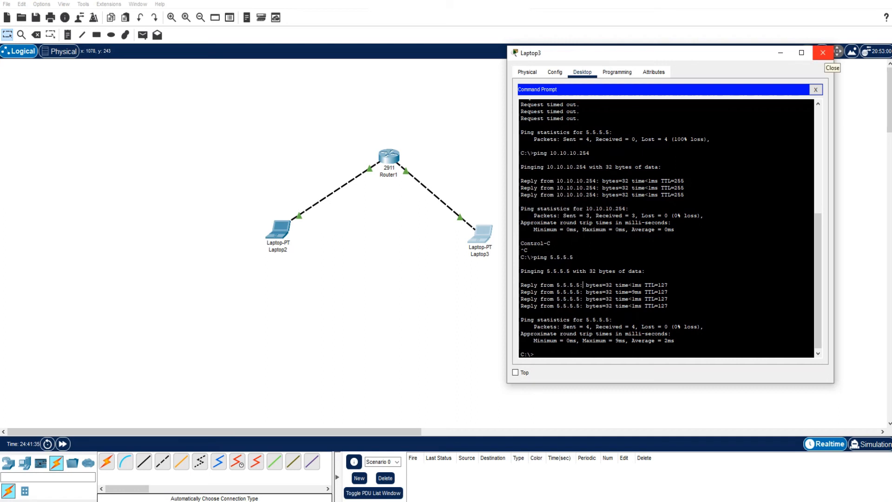
{"action": "left_click", "coordinate": [823, 53]}
- Review the earlier ping output in Router1's command line interface and close the router's window
{"action": "left_click", "coordinate": [389, 157]}
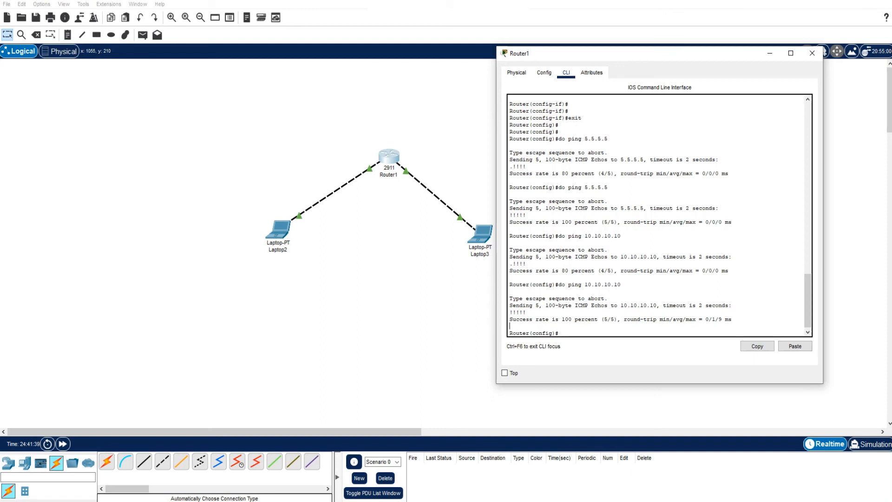
{"action": "left_click", "coordinate": [812, 53]}
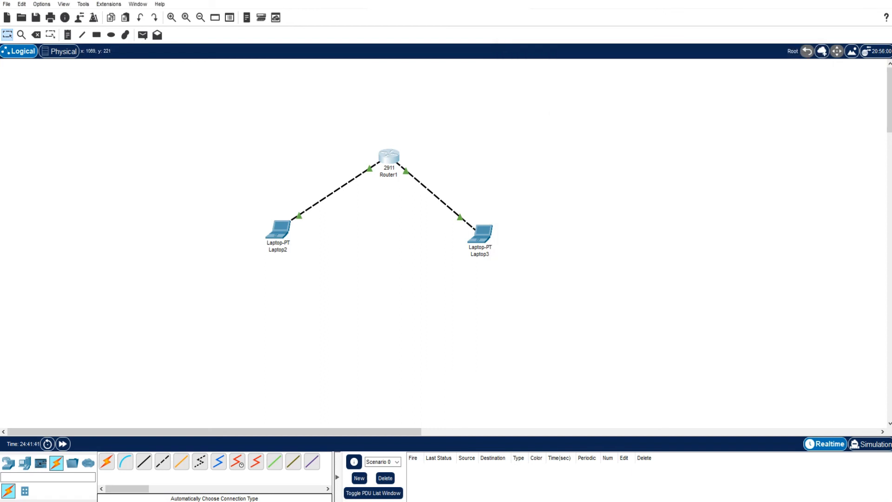